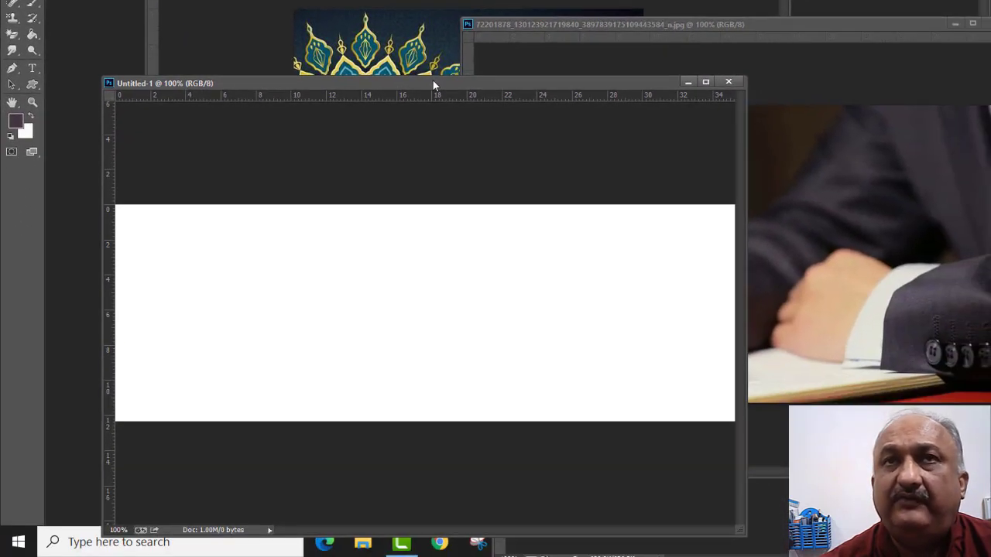
Draw an elliptical marquee selection around the hand holding the pen in the 72201878 photo
{"action": "left_click_drag", "start_coordinate": [762, 24], "coordinate": [527, 81]}
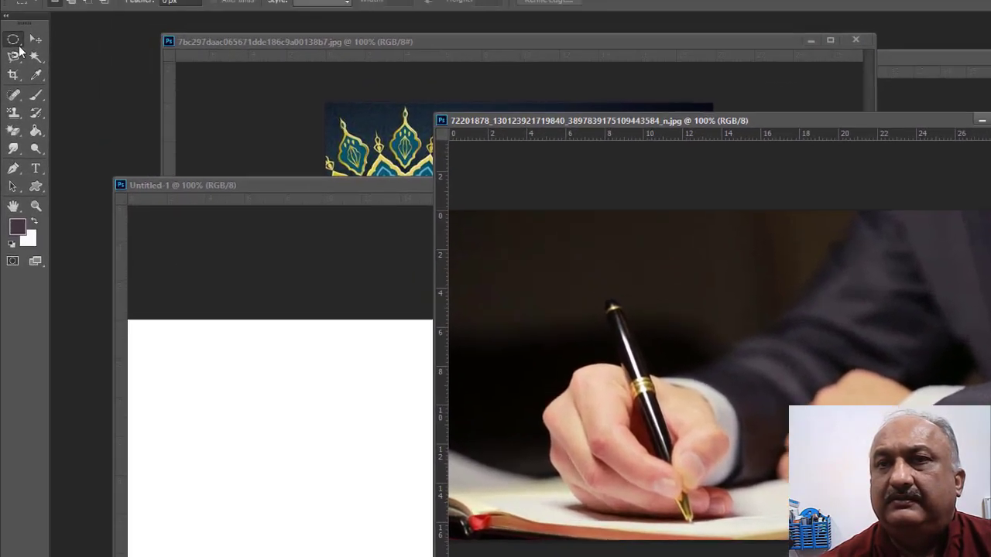
{"action": "right_click", "coordinate": [15, 78]}
{"action": "left_click", "coordinate": [51, 92]}
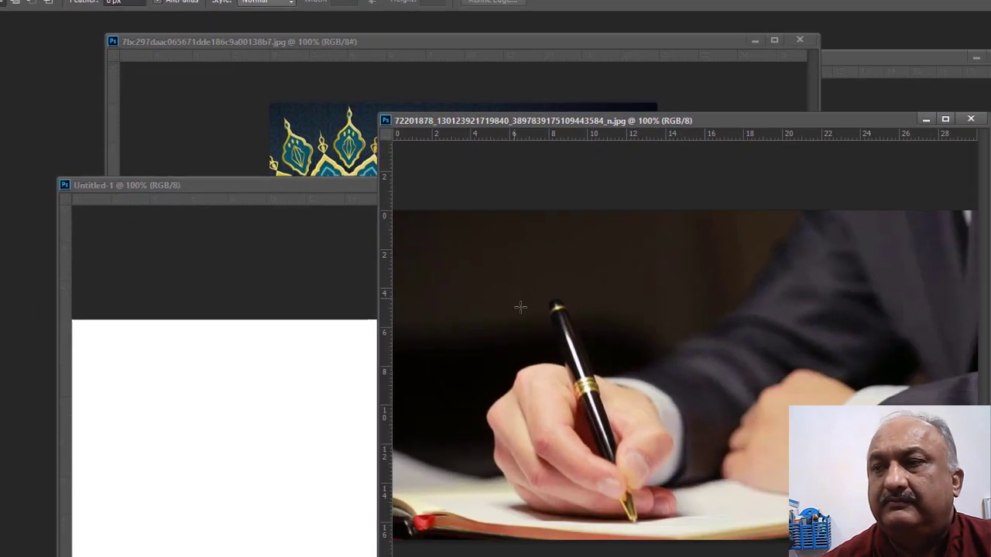
{"action": "left_click_drag", "start_coordinate": [520, 307], "coordinate": [705, 510]}
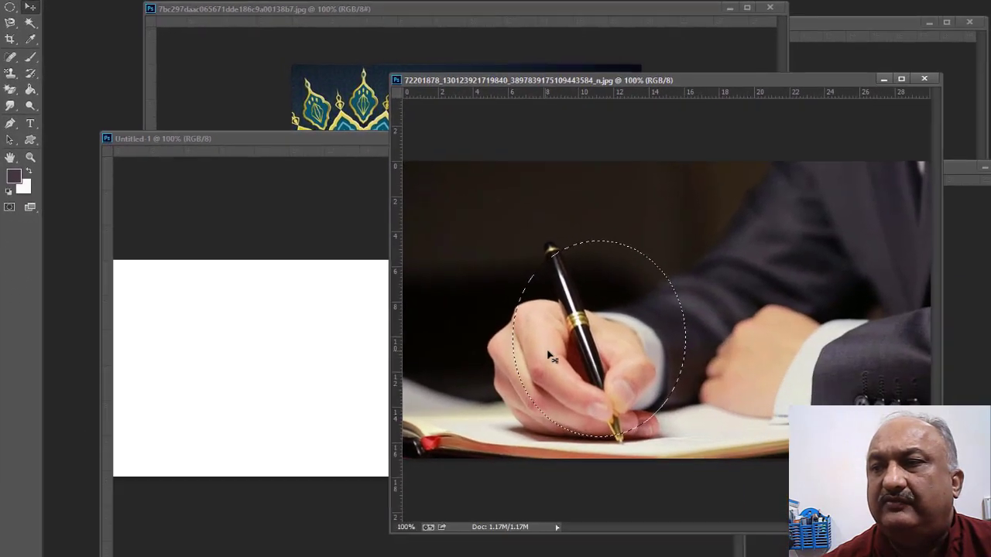
Copy the hard-edged oval of the hand into Untitled-1 and place it on the left half of the canvas
{"action": "left_click_drag", "start_coordinate": [522, 354], "coordinate": [162, 300]}
{"action": "left_click_drag", "start_coordinate": [223, 301], "coordinate": [286, 321]}
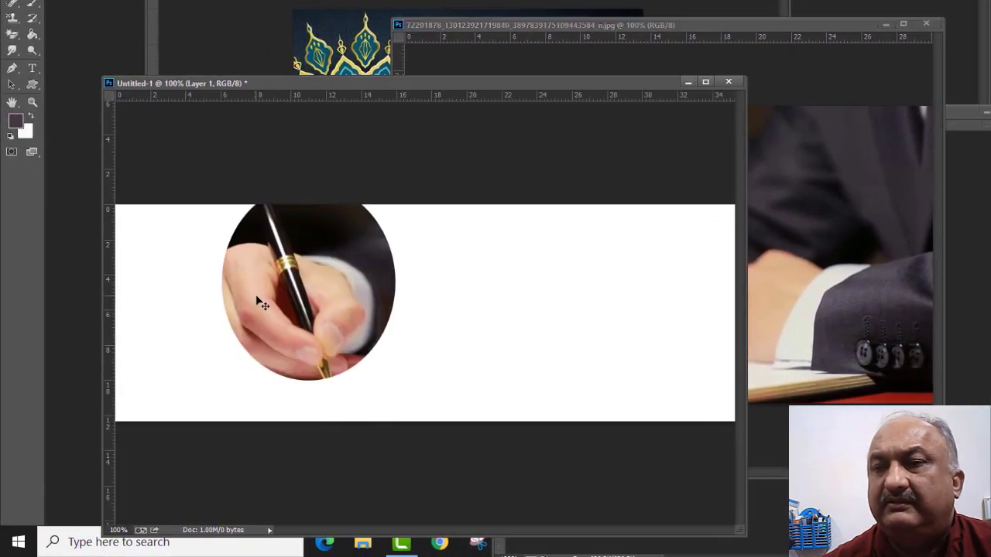
{"action": "left_click_drag", "start_coordinate": [382, 321], "coordinate": [388, 322]}
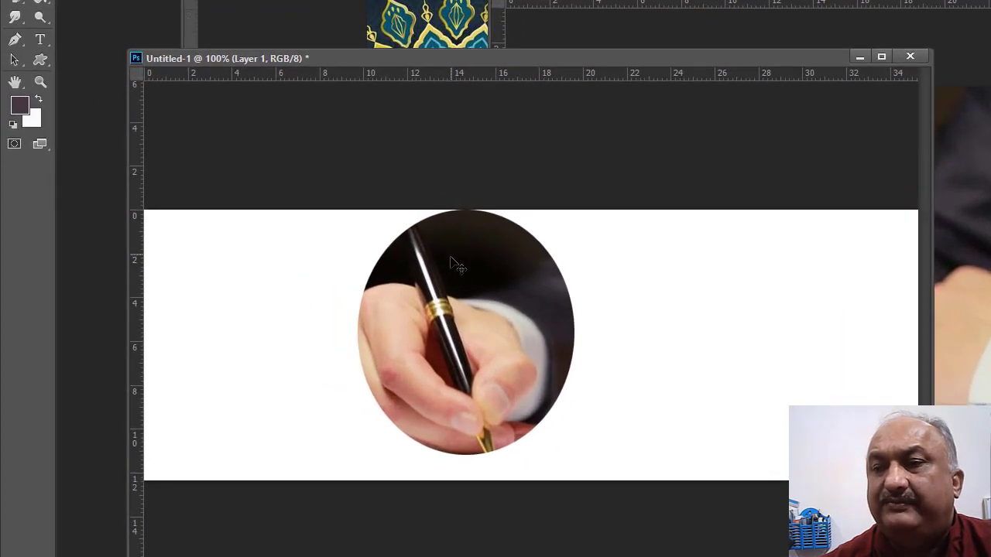
{"action": "left_click_drag", "start_coordinate": [451, 261], "coordinate": [398, 281]}
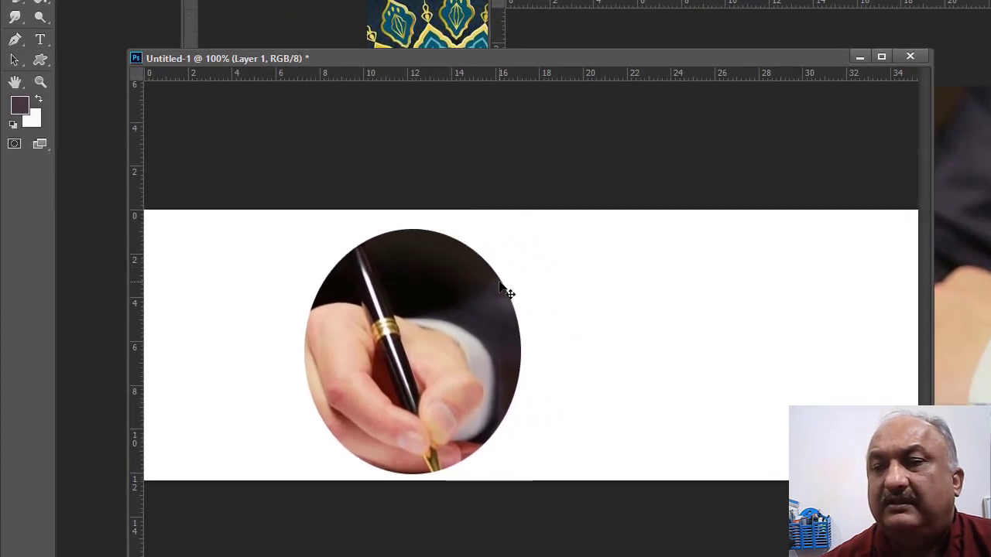
{"action": "left_click_drag", "start_coordinate": [515, 323], "coordinate": [459, 306]}
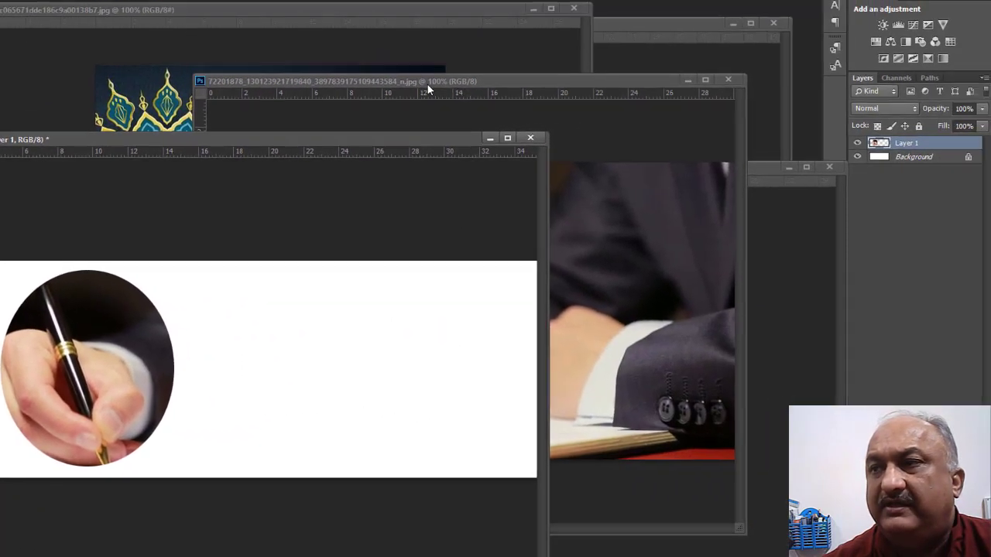
Feather the oval selection in the hand photo with a radius of 22 pixels
{"action": "left_click", "coordinate": [426, 82]}
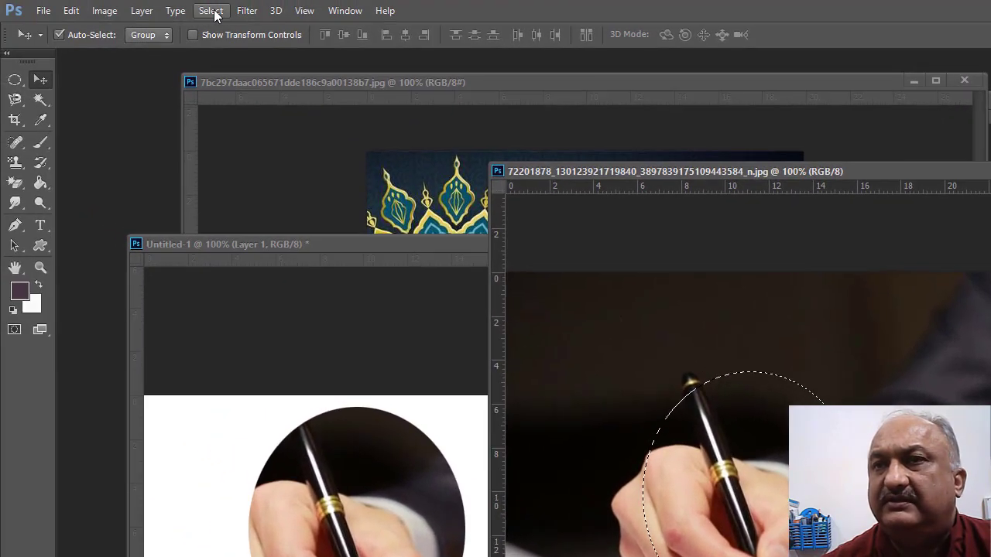
{"action": "left_click", "coordinate": [211, 11]}
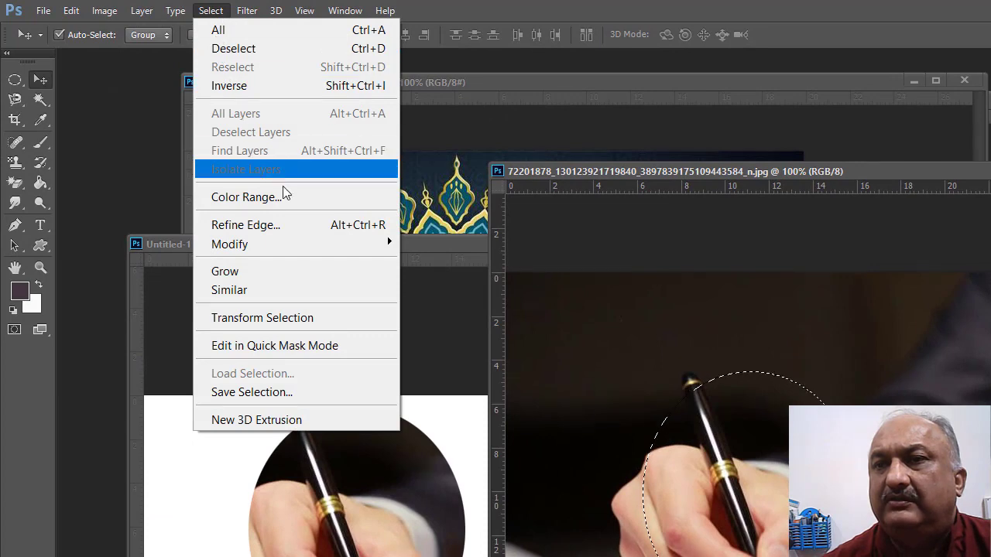
{"action": "mouse_move", "coordinate": [286, 240]}
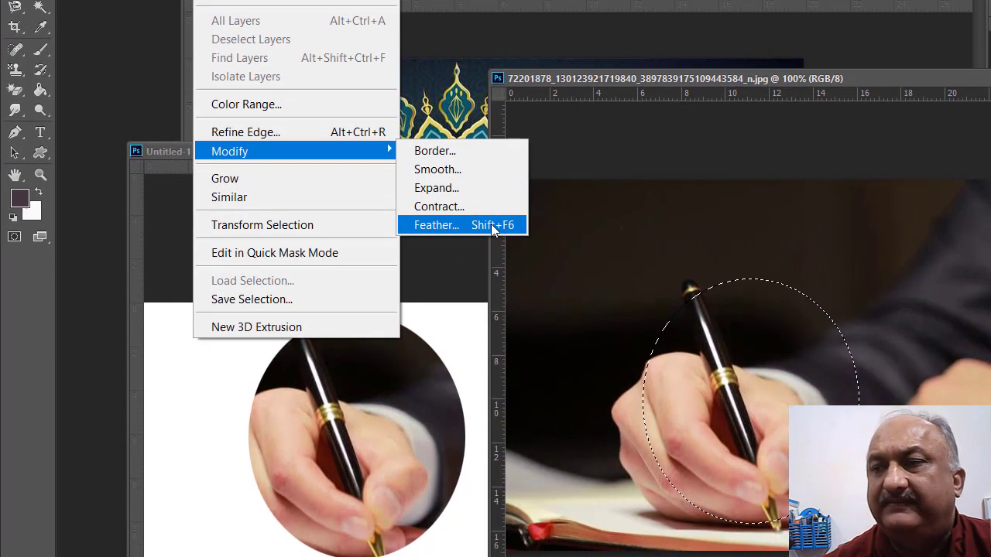
{"action": "left_click", "coordinate": [493, 323]}
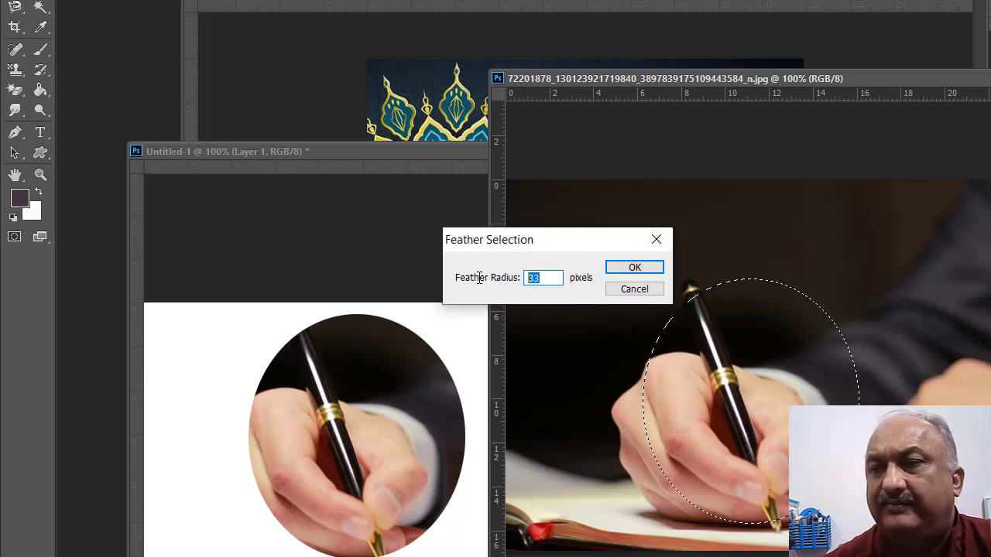
{"action": "type", "text": "22"}
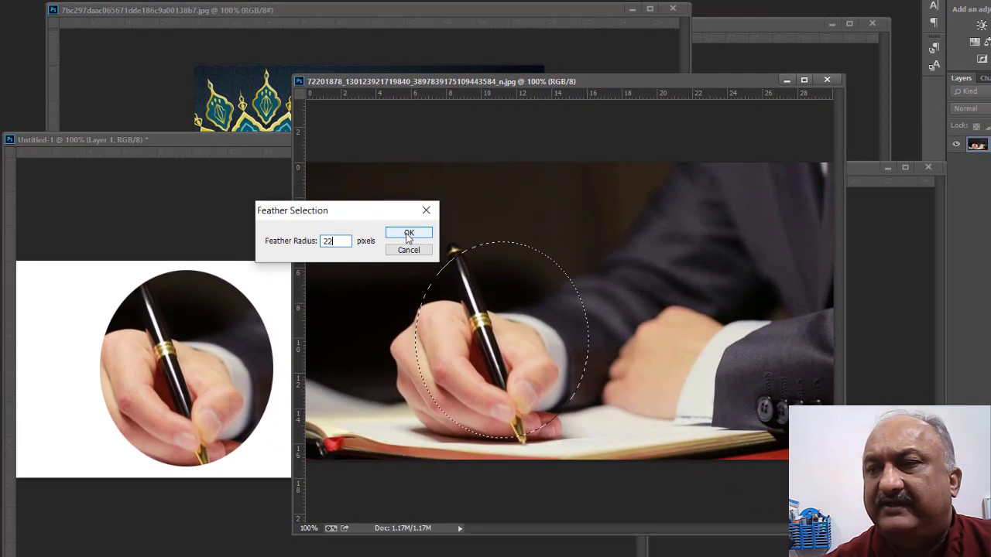
{"action": "left_click", "coordinate": [634, 267]}
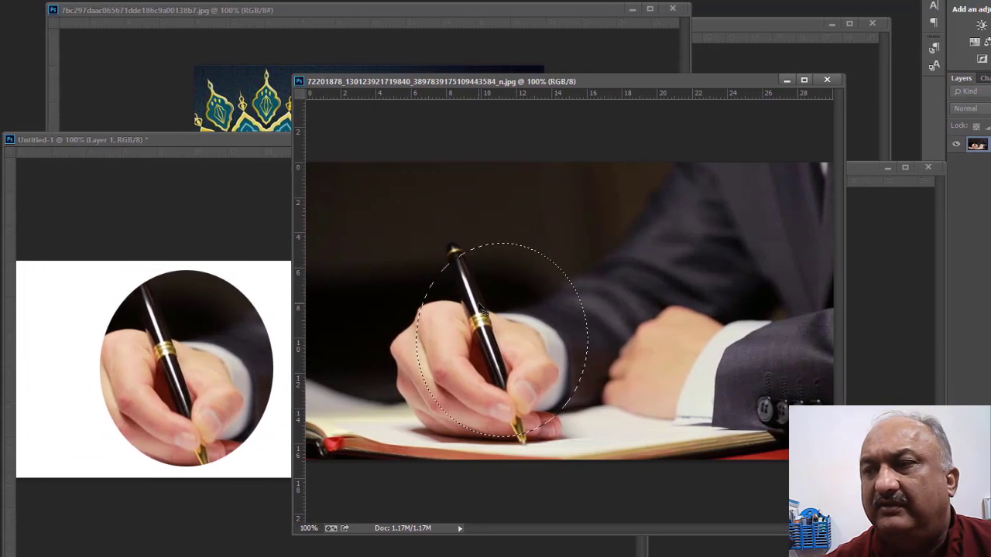
Copy the feathered hand selection into Untitled-1 and position it just right of the hard-edged oval
{"action": "left_click_drag", "start_coordinate": [483, 310], "coordinate": [86, 328]}
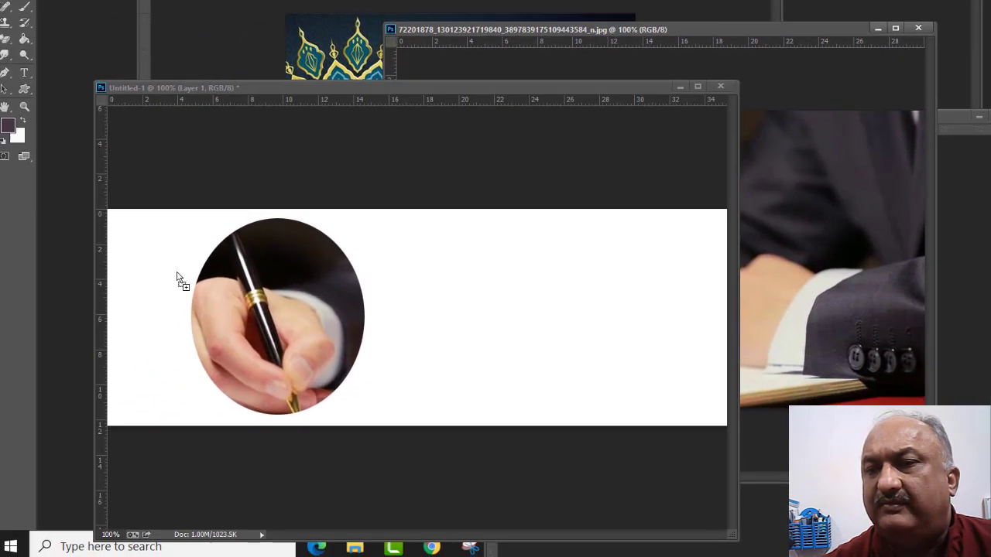
{"action": "left_click_drag", "start_coordinate": [177, 276], "coordinate": [509, 276]}
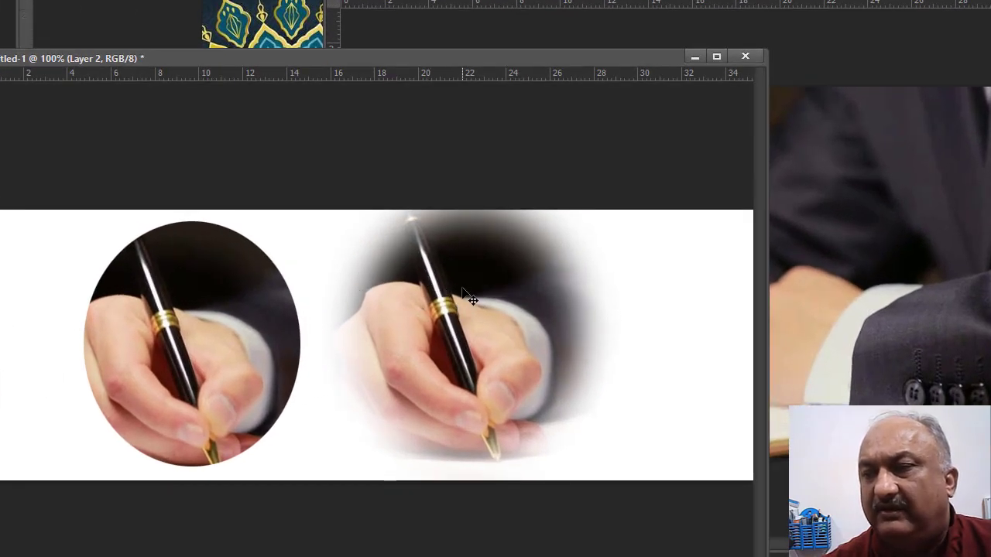
{"action": "left_click_drag", "start_coordinate": [447, 311], "coordinate": [353, 313]}
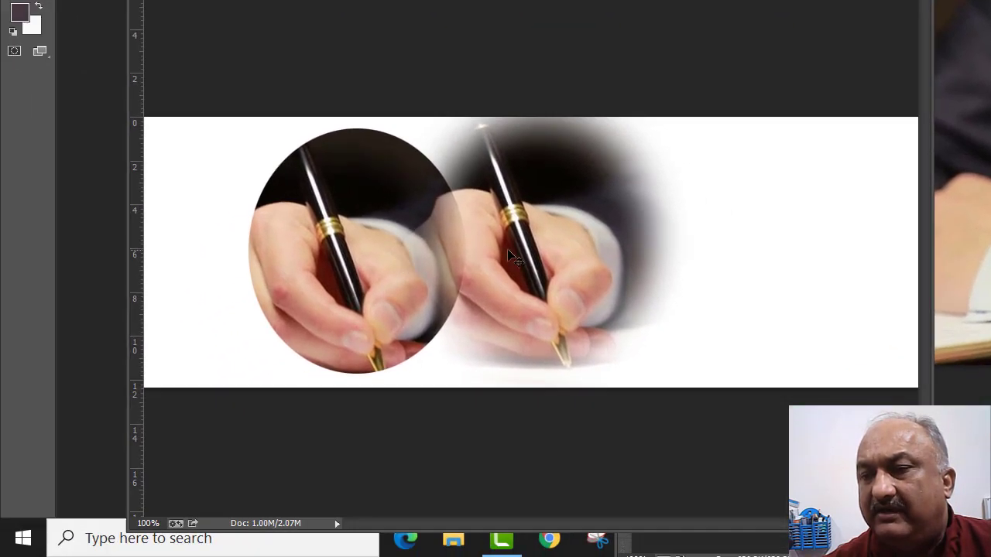
{"action": "left_click_drag", "start_coordinate": [517, 256], "coordinate": [568, 209]}
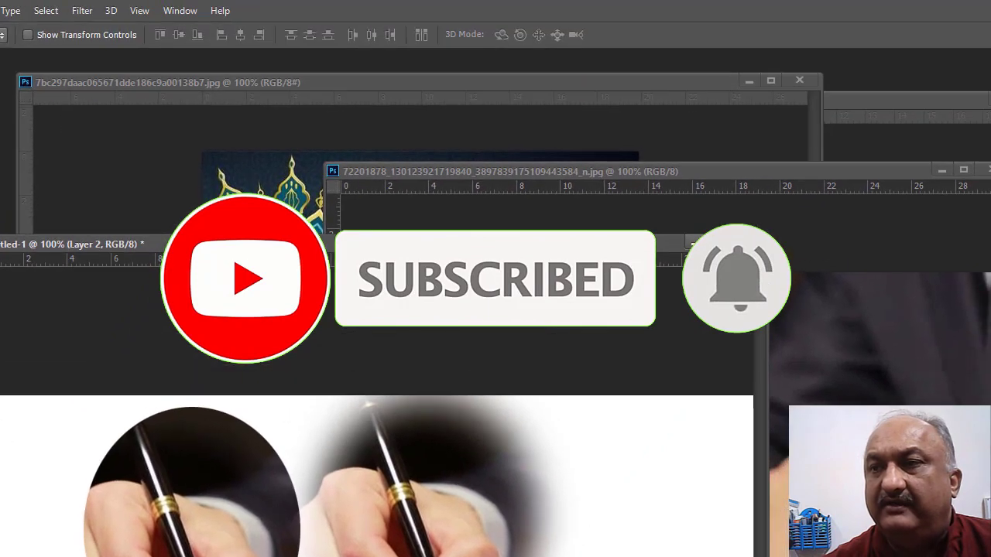
{"action": "left_click_drag", "start_coordinate": [410, 244], "coordinate": [434, 64]}
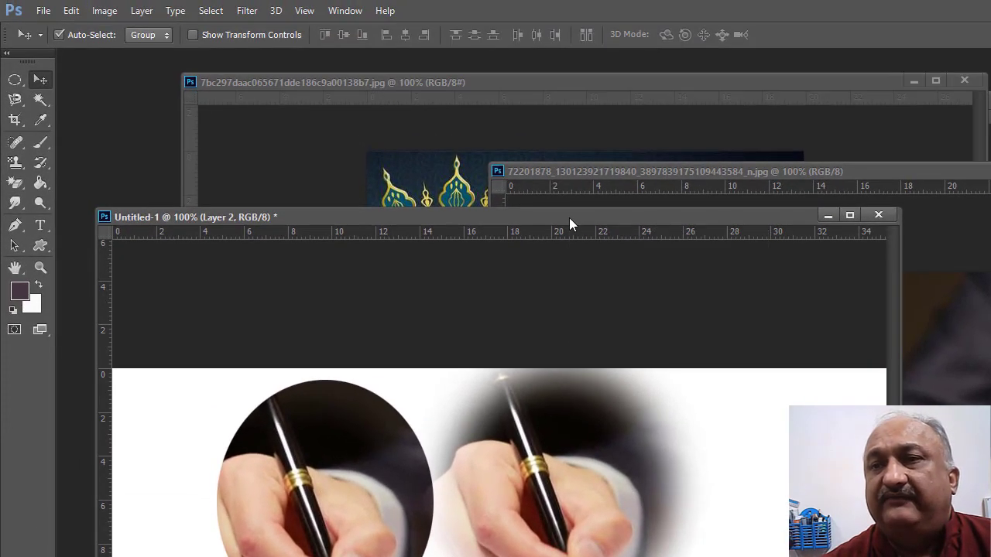
{"action": "left_click_drag", "start_coordinate": [569, 218], "coordinate": [550, 199]}
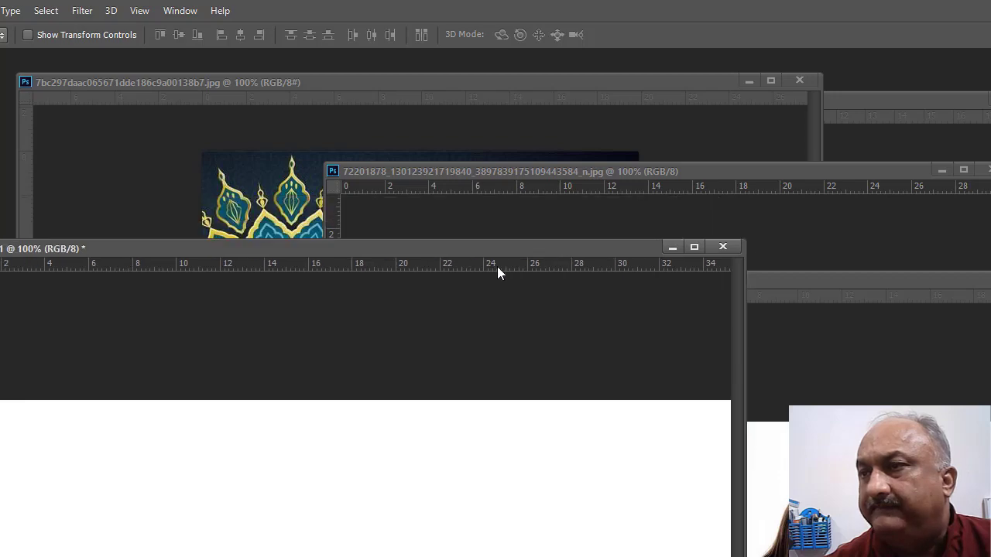
Bring the mandala image forward and select its plain blue band with a rectangular marquee, about 19.8 by 6.8 cm
{"action": "left_click_drag", "start_coordinate": [495, 252], "coordinate": [898, 229]}
{"action": "left_click_drag", "start_coordinate": [460, 86], "coordinate": [311, 100]}
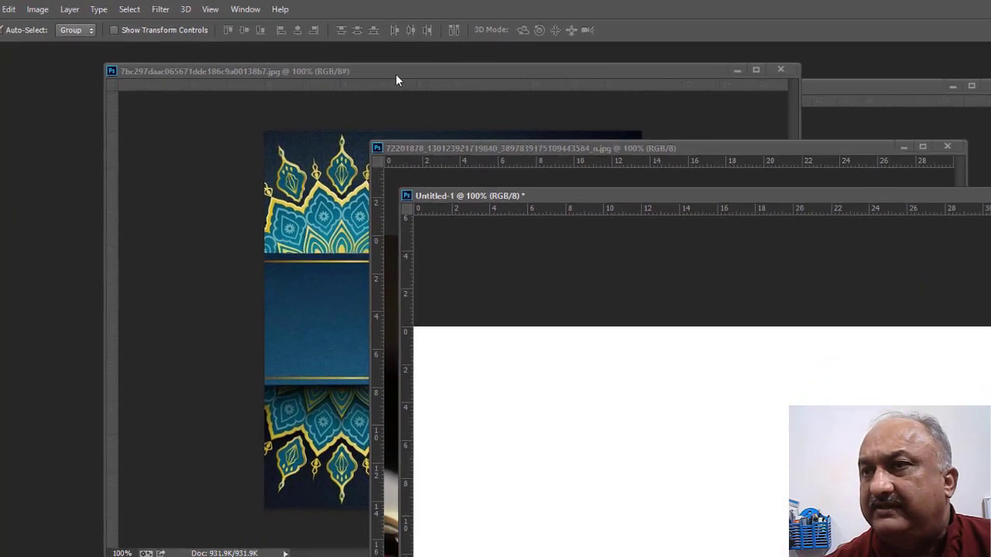
{"action": "left_click_drag", "start_coordinate": [379, 82], "coordinate": [428, 91]}
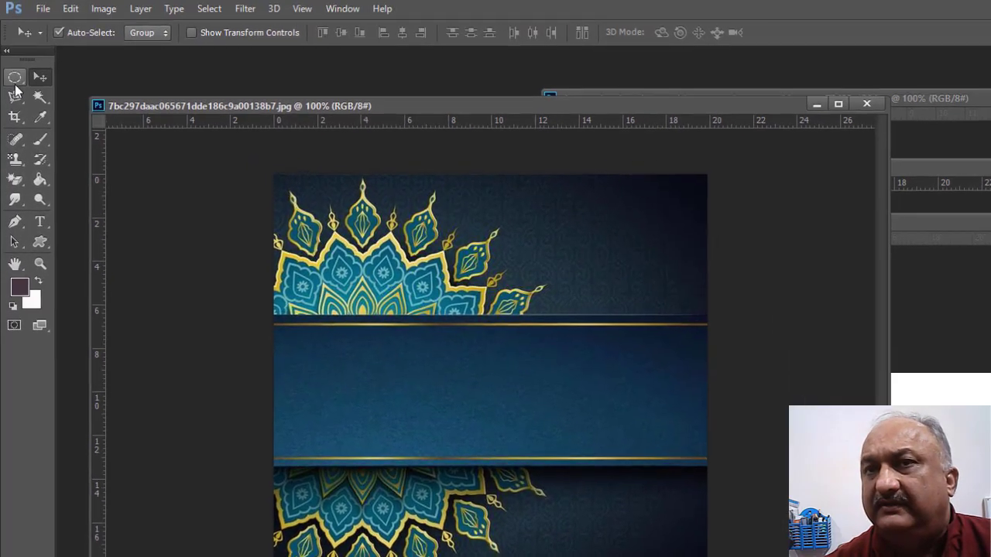
{"action": "left_click_drag", "start_coordinate": [12, 8], "coordinate": [58, 21]}
{"action": "left_click", "coordinate": [62, 77]}
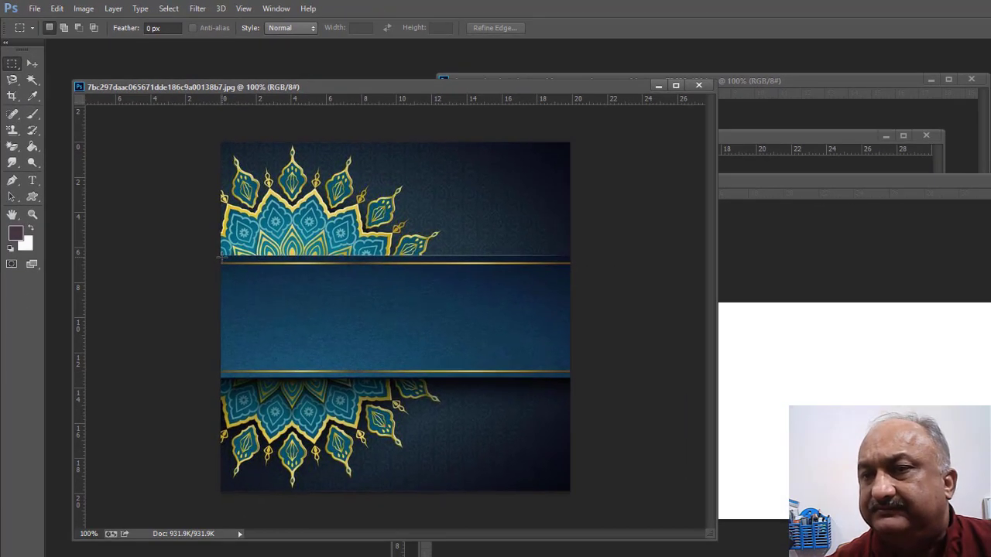
{"action": "left_click_drag", "start_coordinate": [272, 323], "coordinate": [303, 412]}
{"action": "left_click_drag", "start_coordinate": [242, 330], "coordinate": [572, 376]}
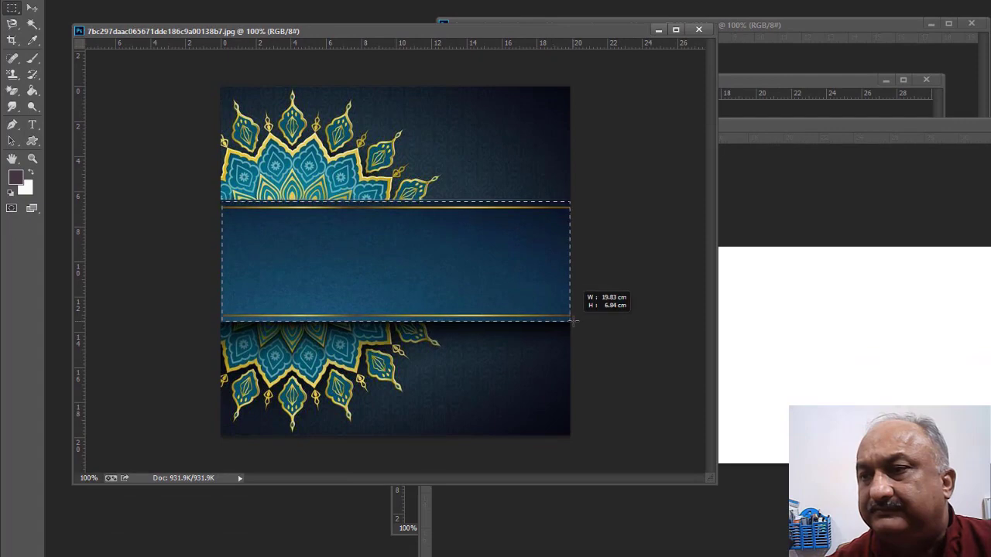
{"action": "left_click_drag", "start_coordinate": [573, 321], "coordinate": [574, 320]}
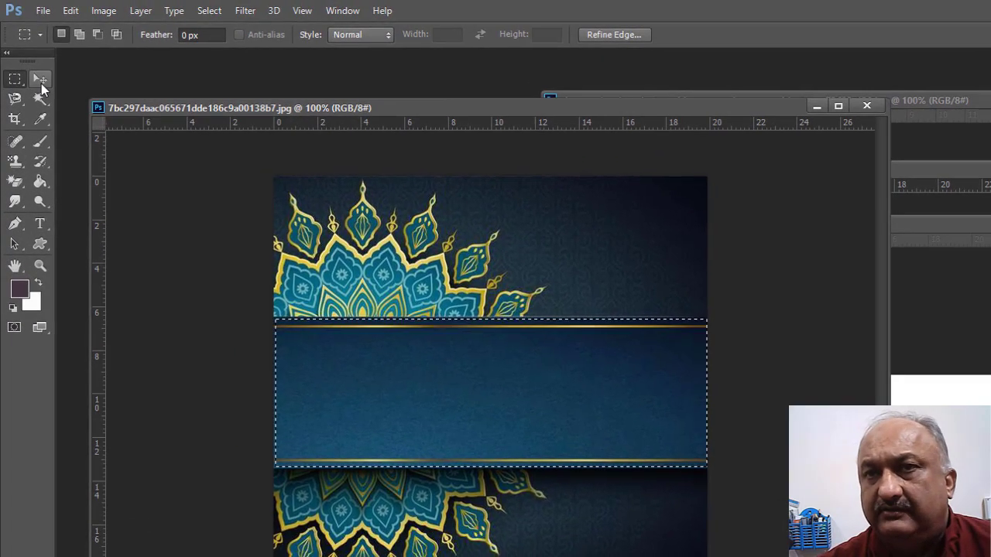
Copy the selected blue band from the mandala image into the Untitled-1 canvas
{"action": "left_click", "coordinate": [39, 72]}
{"action": "left_click_drag", "start_coordinate": [530, 412], "coordinate": [770, 471]}
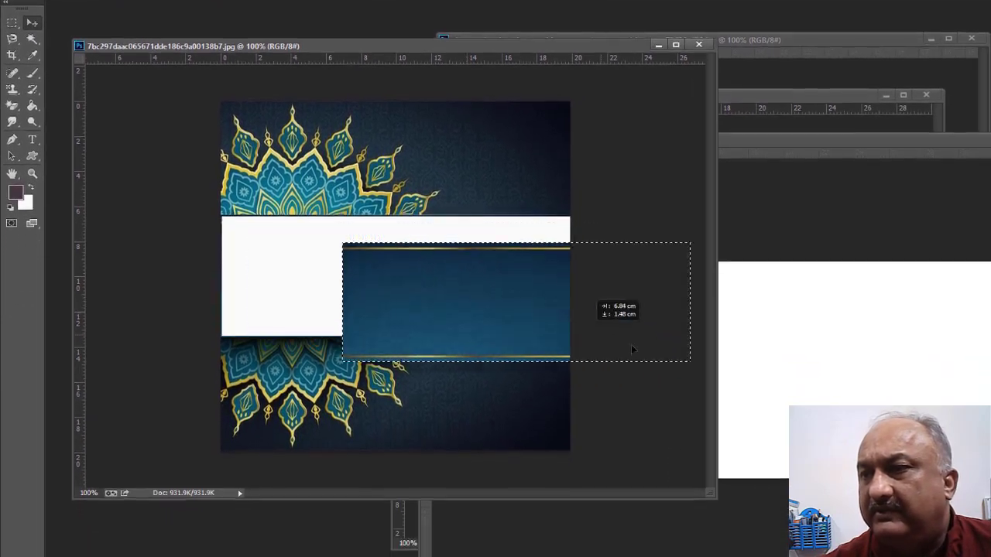
{"action": "left_click_drag", "start_coordinate": [631, 350], "coordinate": [778, 394]}
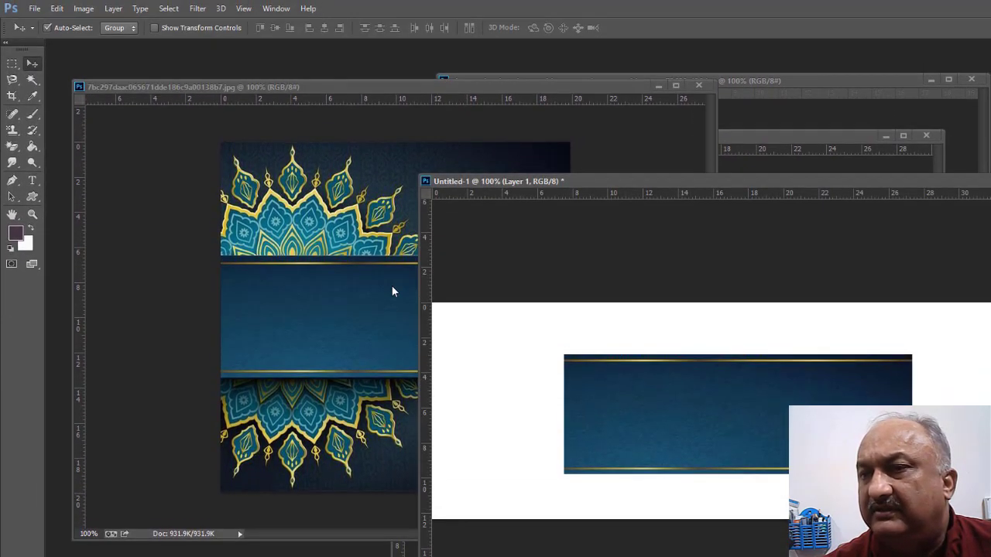
Move the mandala image window out of the way and reposition the Untitled-1 window in clear view
{"action": "left_click", "coordinate": [392, 291]}
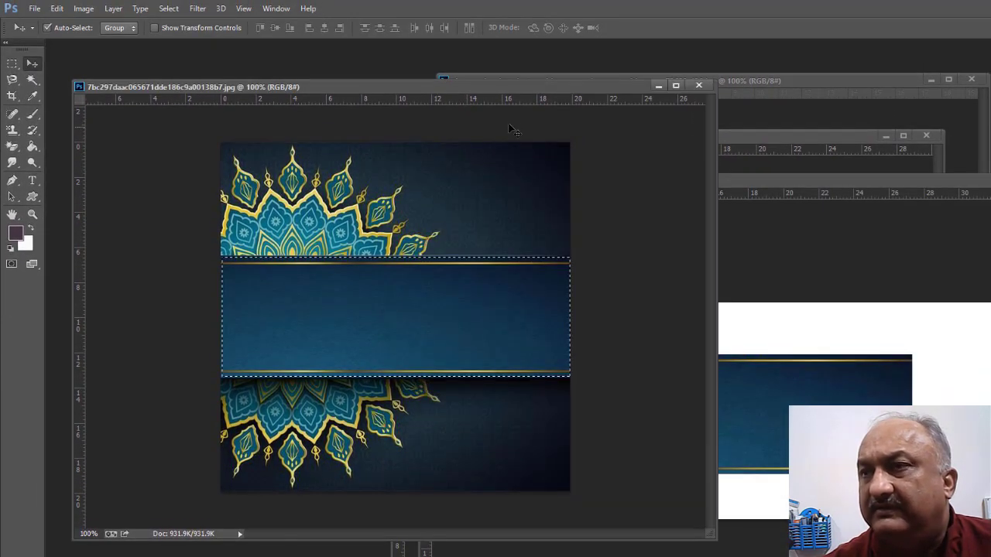
{"action": "left_click_drag", "start_coordinate": [589, 87], "coordinate": [127, 330]}
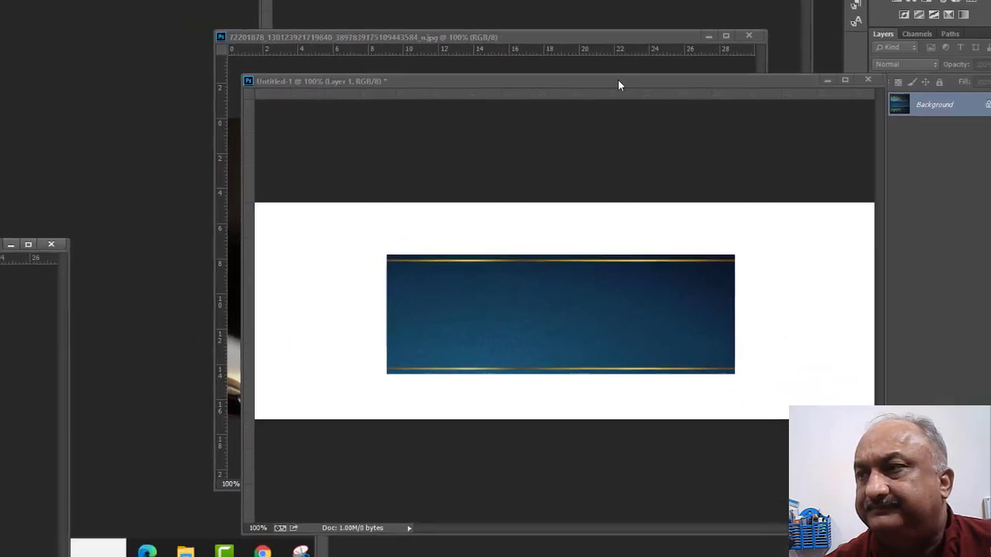
{"action": "left_click_drag", "start_coordinate": [617, 82], "coordinate": [264, 15]}
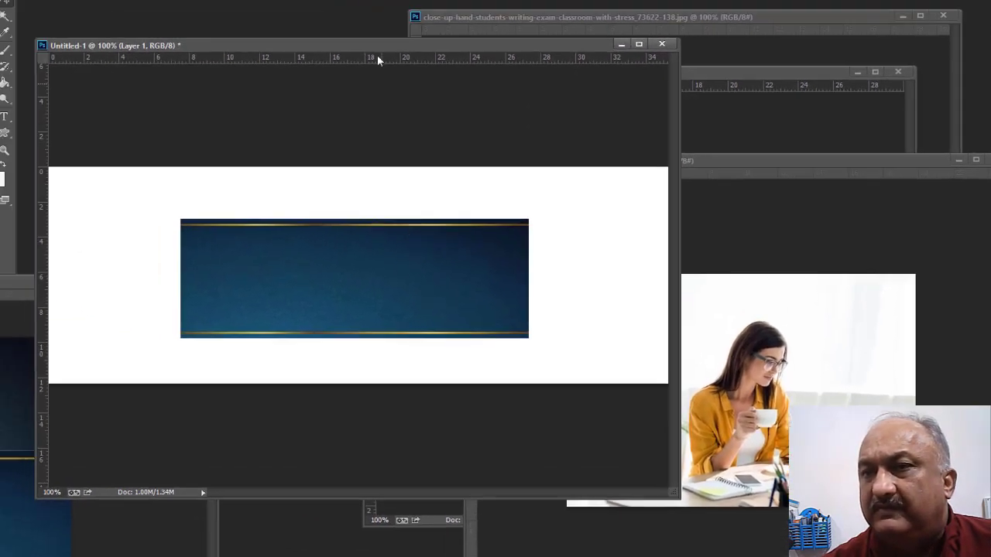
{"action": "left_click_drag", "start_coordinate": [420, 56], "coordinate": [433, 55]}
Scale the blue band with Free Transform so it covers the entire Untitled-1 canvas
{"action": "left_click_drag", "start_coordinate": [431, 276], "coordinate": [382, 260]}
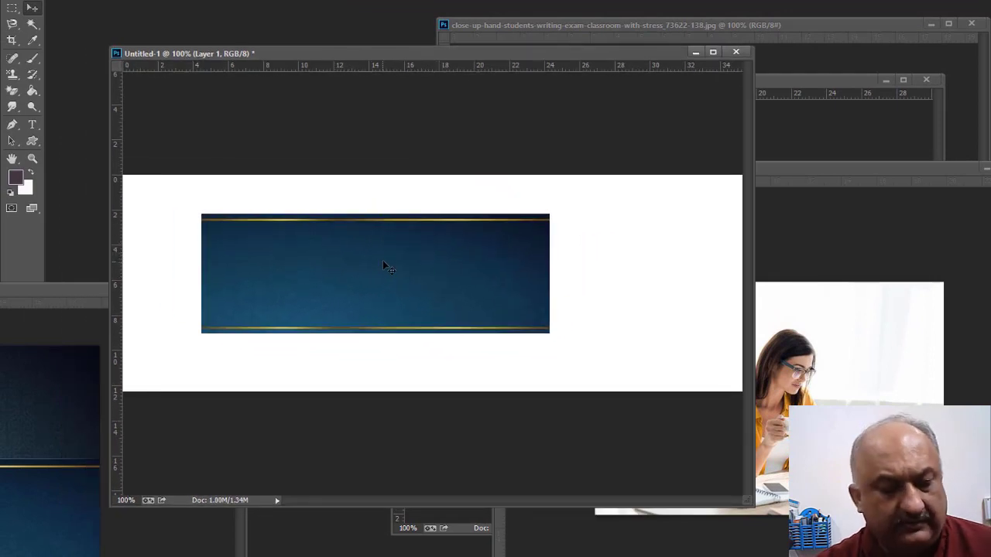
{"action": "key", "text": "ctrl+t"}
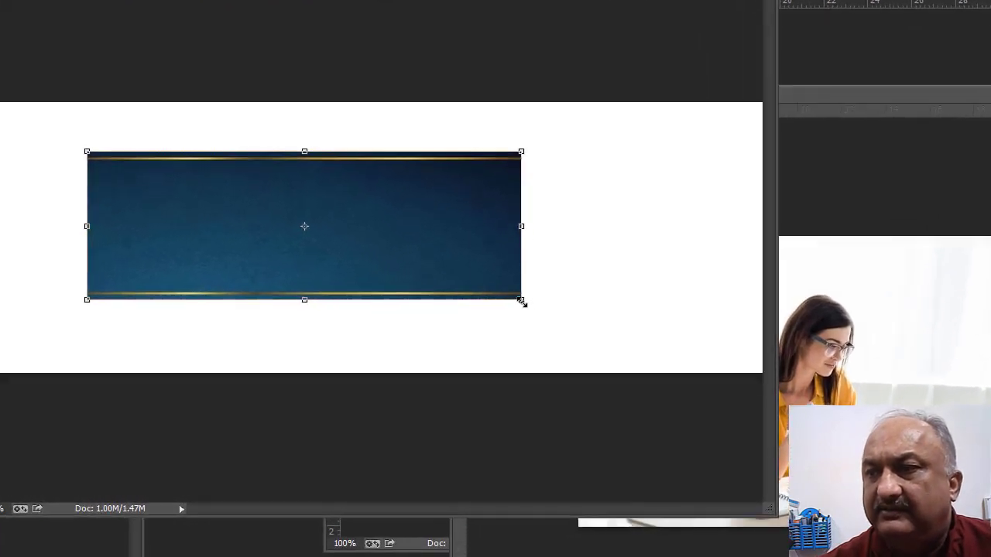
{"action": "left_click_drag", "start_coordinate": [539, 323], "coordinate": [763, 373]}
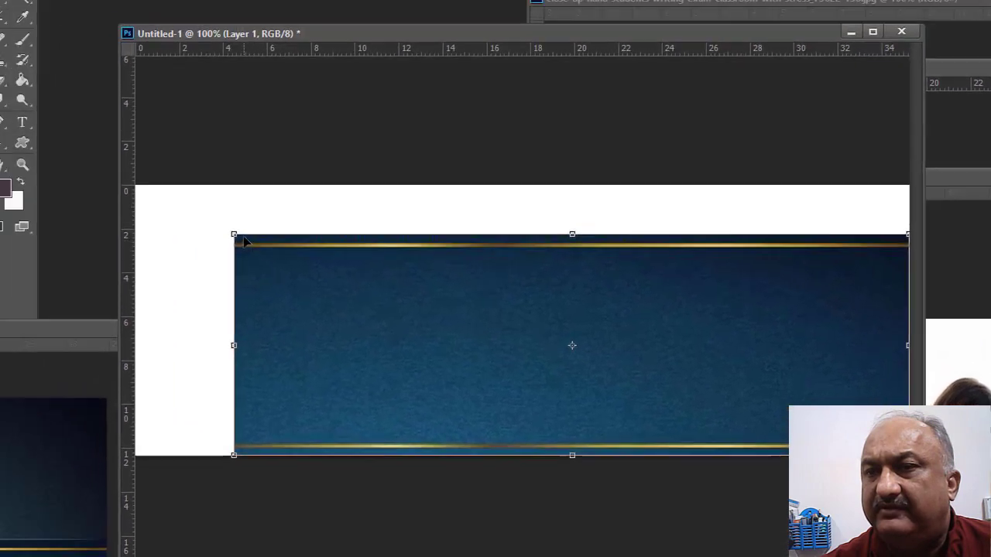
{"action": "left_click_drag", "start_coordinate": [87, 152], "coordinate": [62, 137]}
{"action": "left_click_drag", "start_coordinate": [180, 207], "coordinate": [152, 196]}
{"action": "key", "text": "Return"}
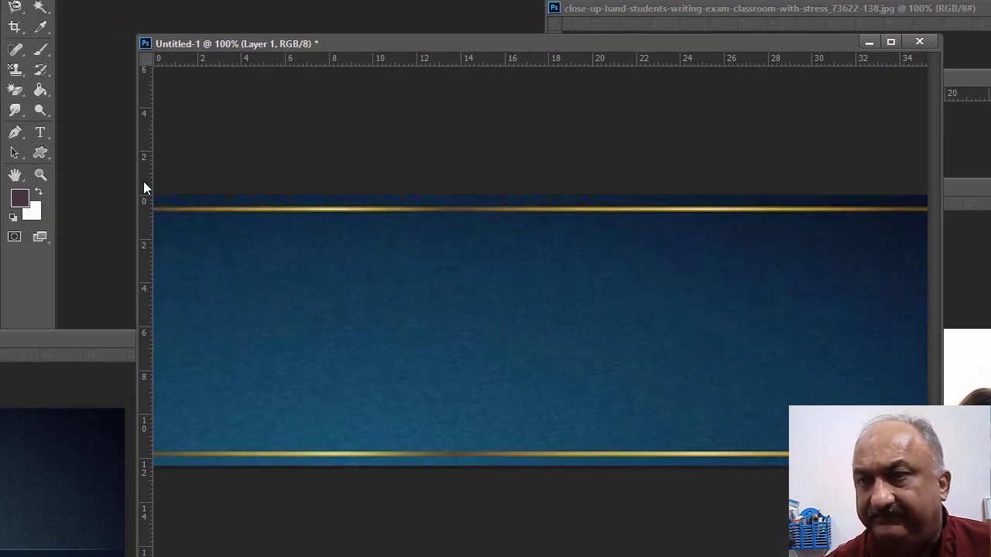
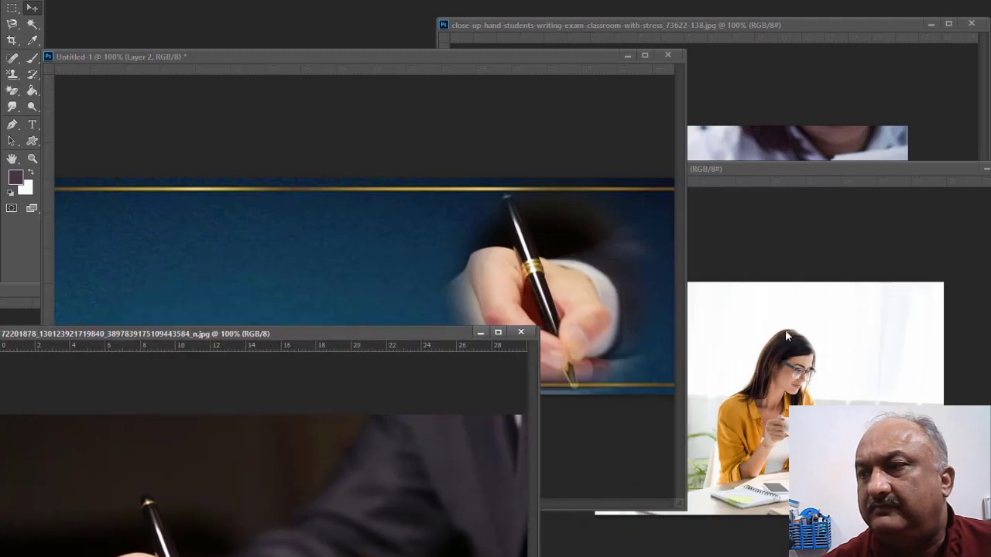
Bring the photo of the woman with a cup forward and select her with an elliptical marquee
{"action": "left_click", "coordinate": [785, 330]}
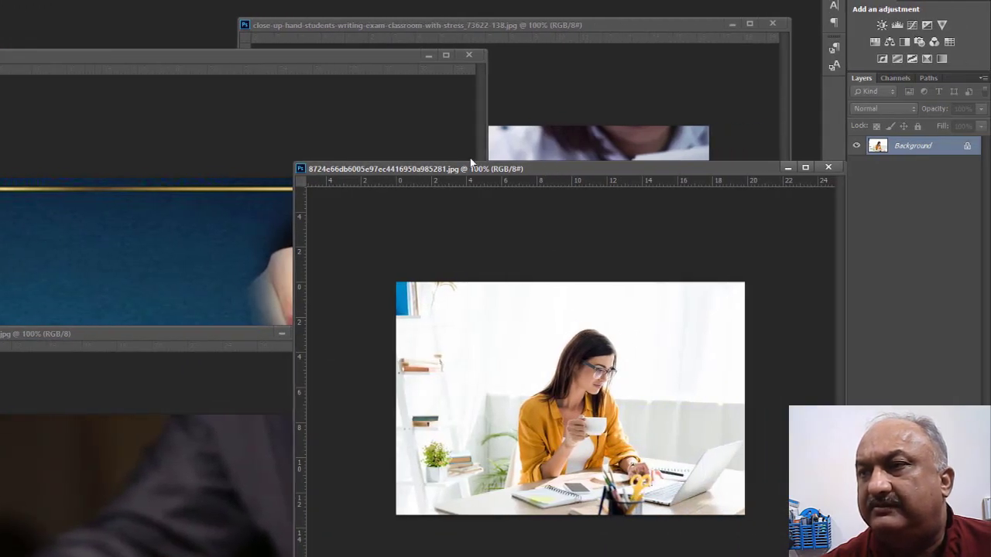
{"action": "left_click_drag", "start_coordinate": [547, 168], "coordinate": [313, 81]}
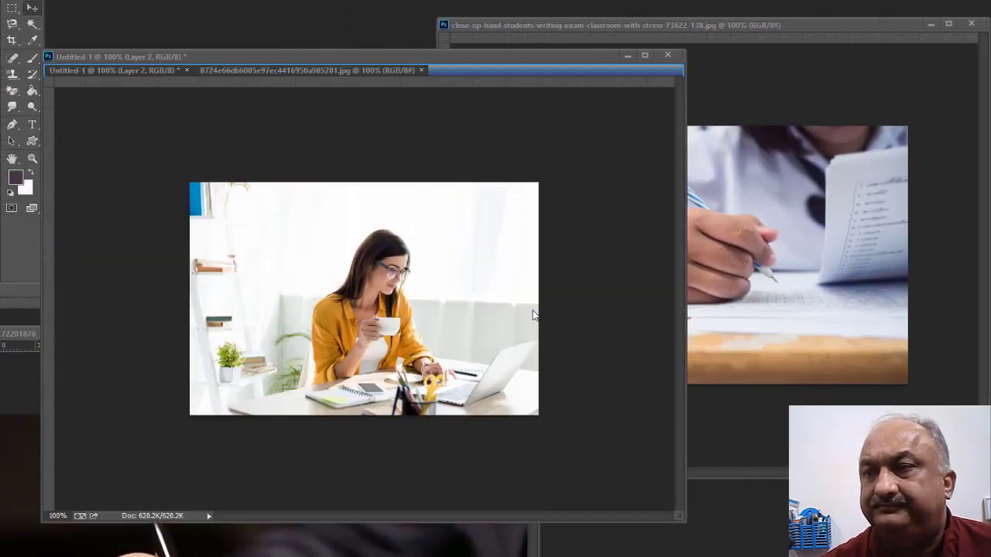
{"action": "left_click_drag", "start_coordinate": [533, 314], "coordinate": [533, 314]}
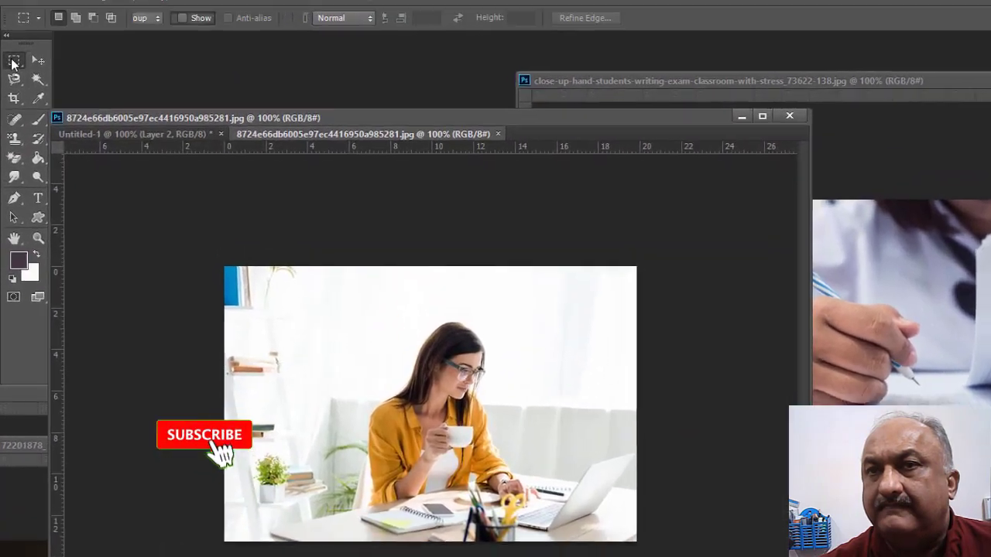
{"action": "right_click", "coordinate": [17, 10]}
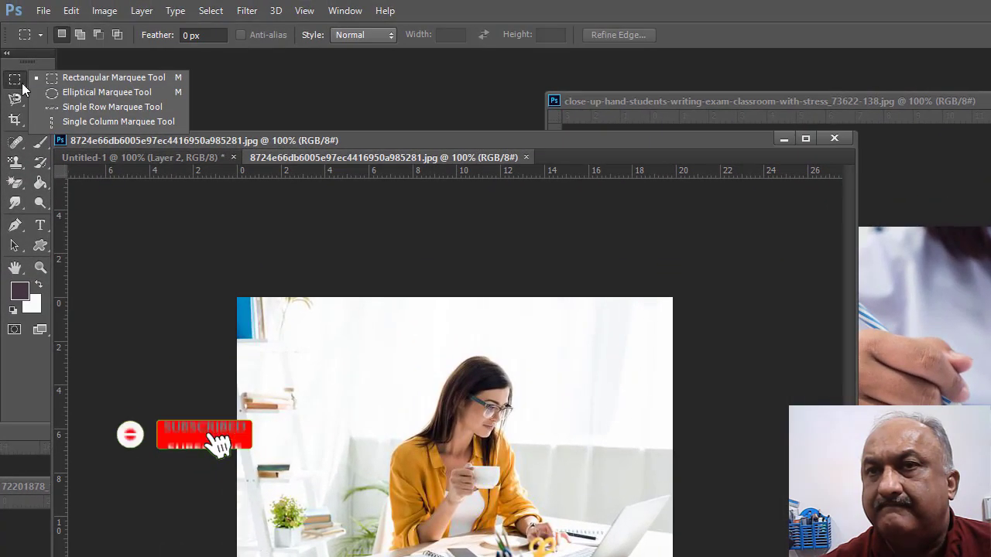
{"action": "left_click", "coordinate": [57, 94]}
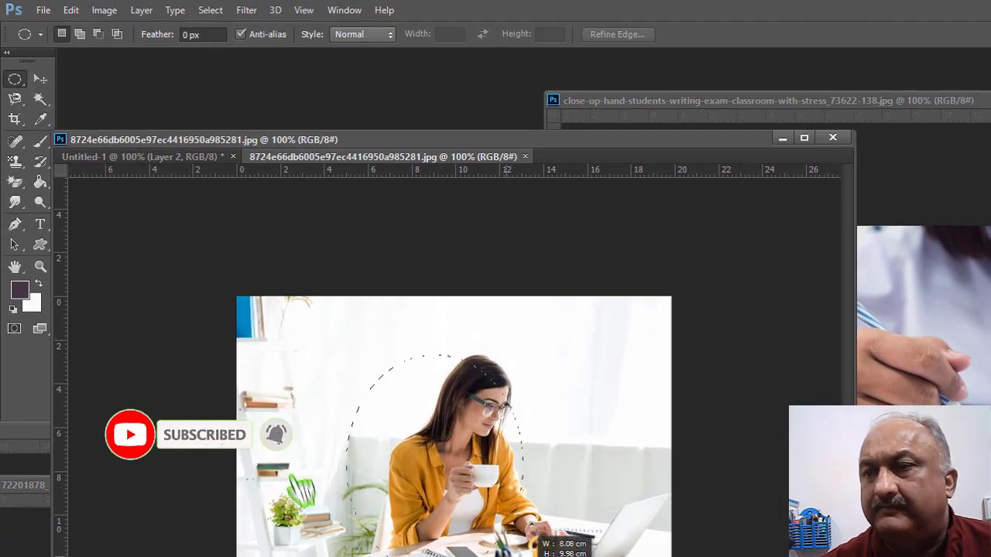
{"action": "left_click_drag", "start_coordinate": [348, 353], "coordinate": [561, 556]}
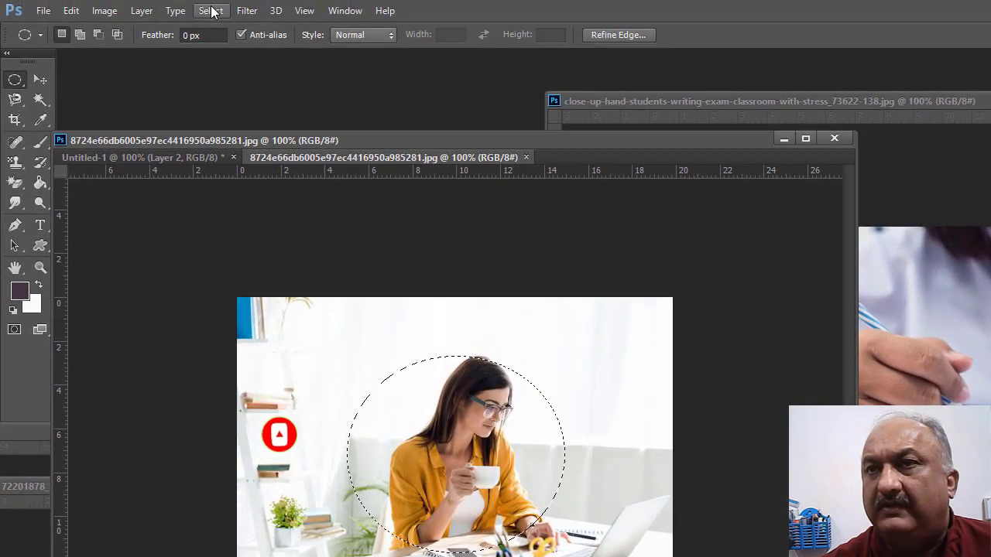
Feather the elliptical selection around the woman by 22 pixels
{"action": "left_click", "coordinate": [212, 11]}
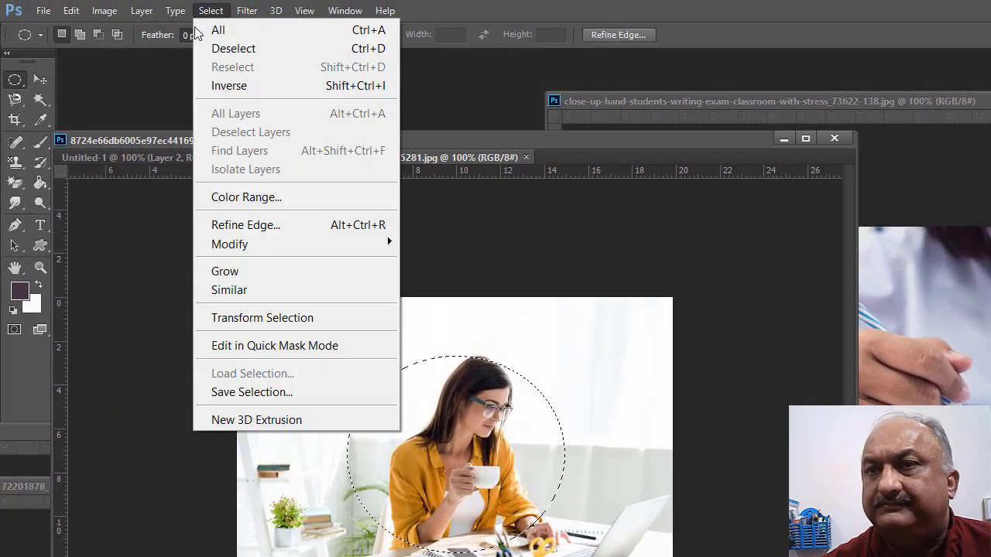
{"action": "mouse_move", "coordinate": [304, 244]}
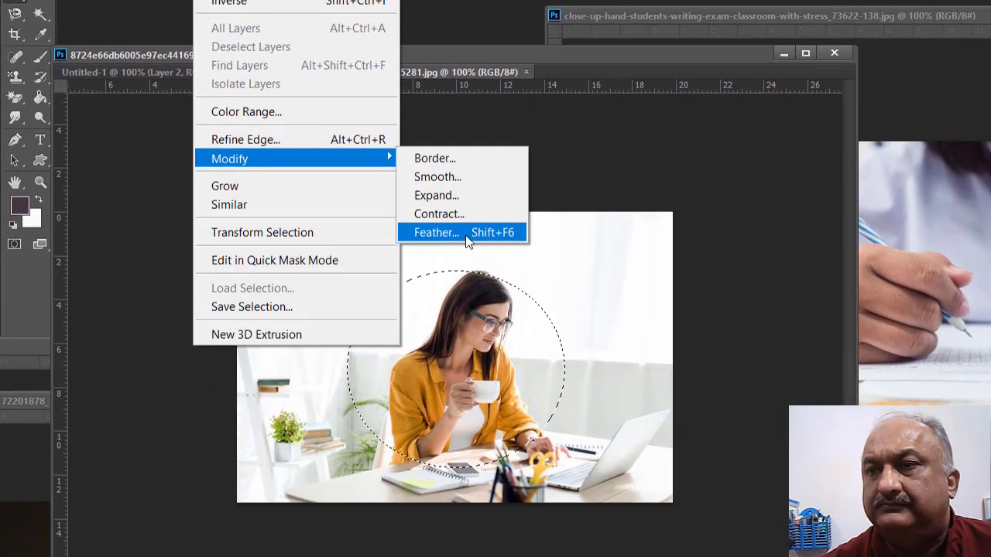
{"action": "left_click", "coordinate": [467, 225]}
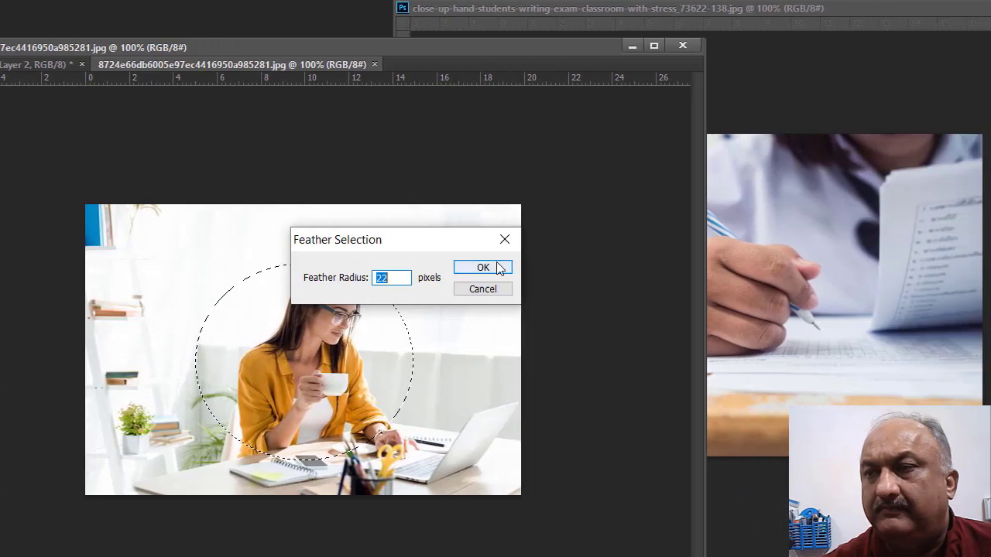
{"action": "type", "text": "22"}
{"action": "left_click", "coordinate": [483, 267]}
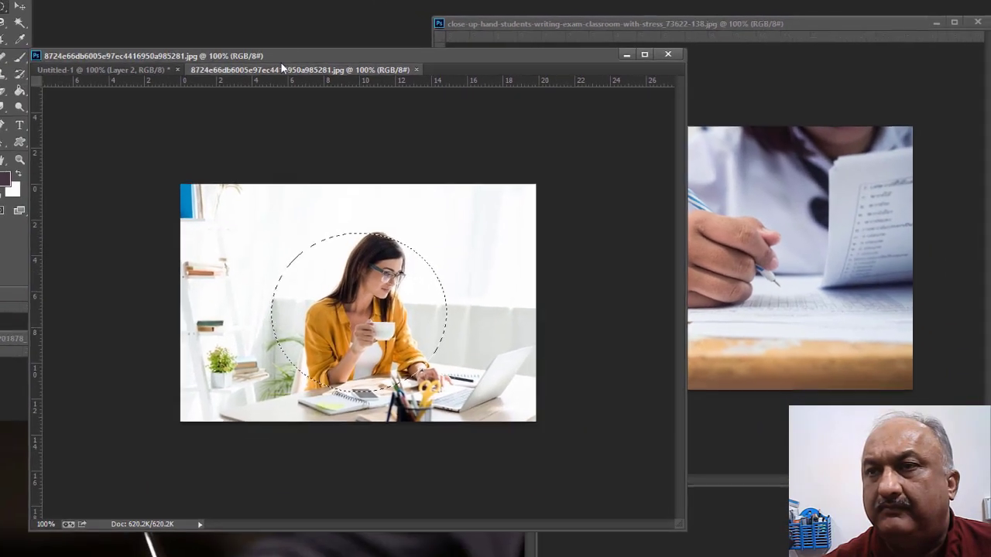
Copy the feathered selection of the woman into Untitled-1 and place it at the left end of the banner
{"action": "left_click_drag", "start_coordinate": [291, 63], "coordinate": [643, 62]}
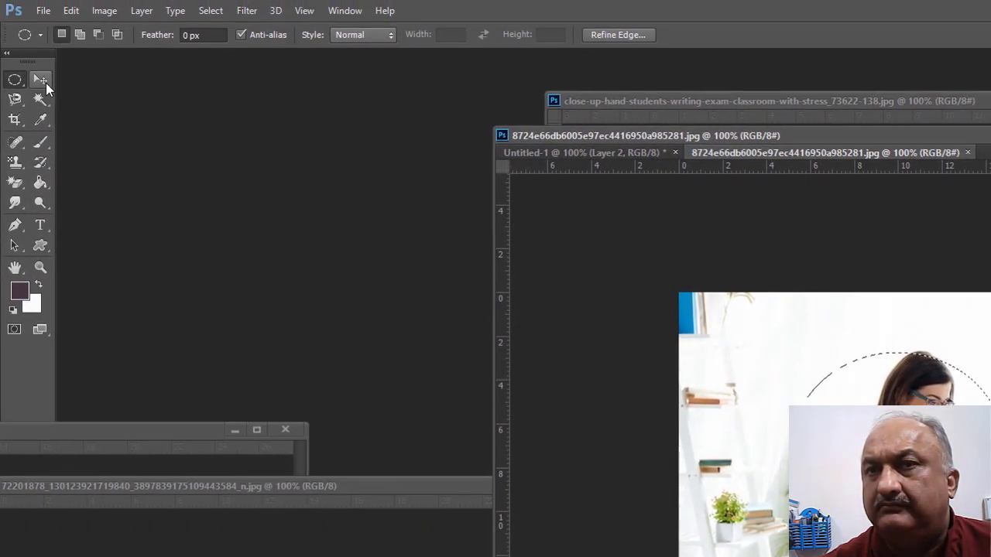
{"action": "left_click", "coordinate": [44, 81]}
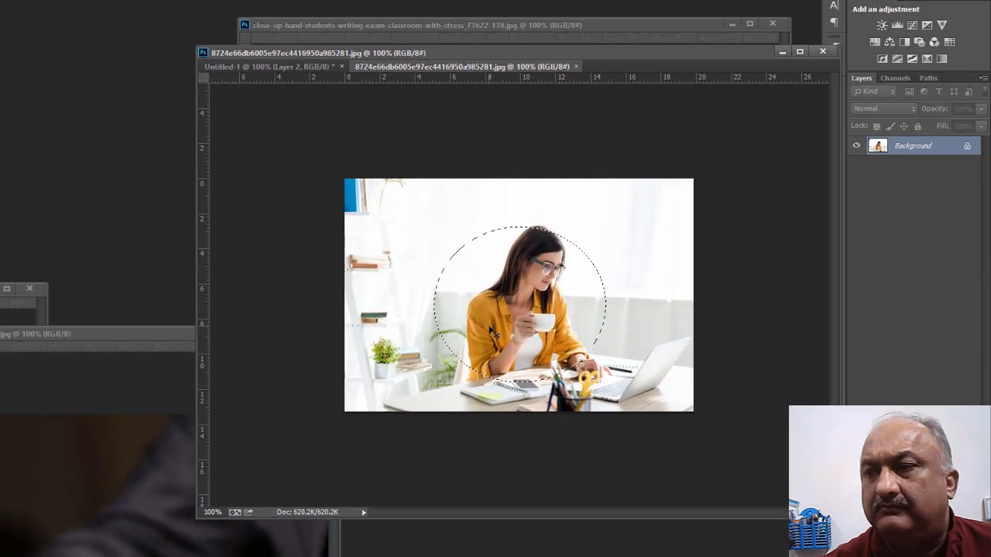
{"action": "left_click_drag", "start_coordinate": [866, 484], "coordinate": [496, 556]}
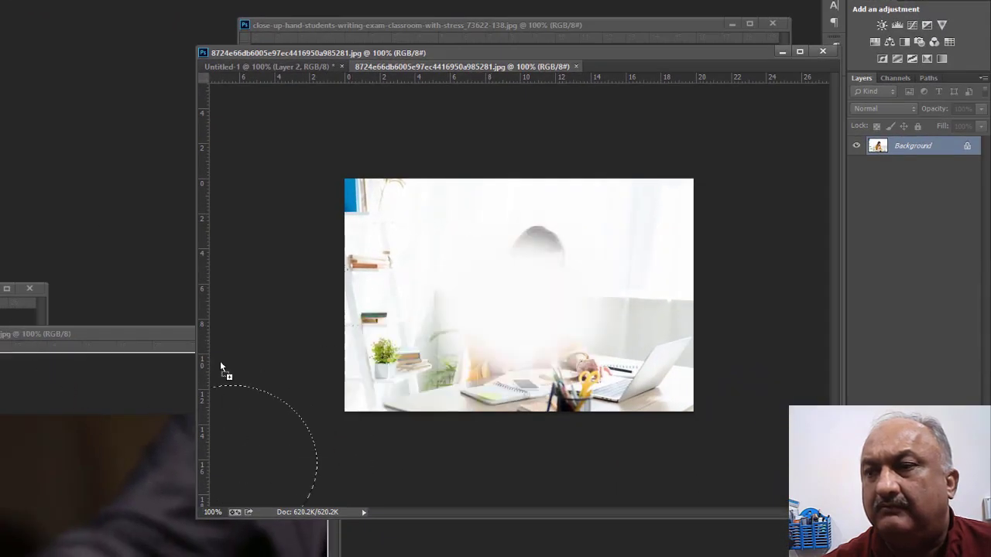
{"action": "key", "text": "ctrl+z"}
{"action": "left_click_drag", "start_coordinate": [457, 279], "coordinate": [273, 69]}
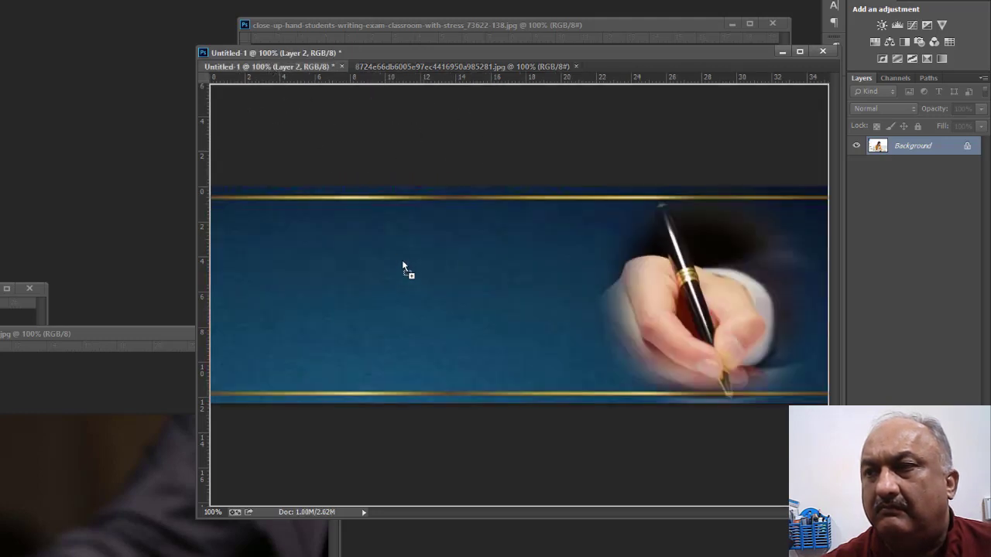
{"action": "left_click_drag", "start_coordinate": [418, 286], "coordinate": [267, 286]}
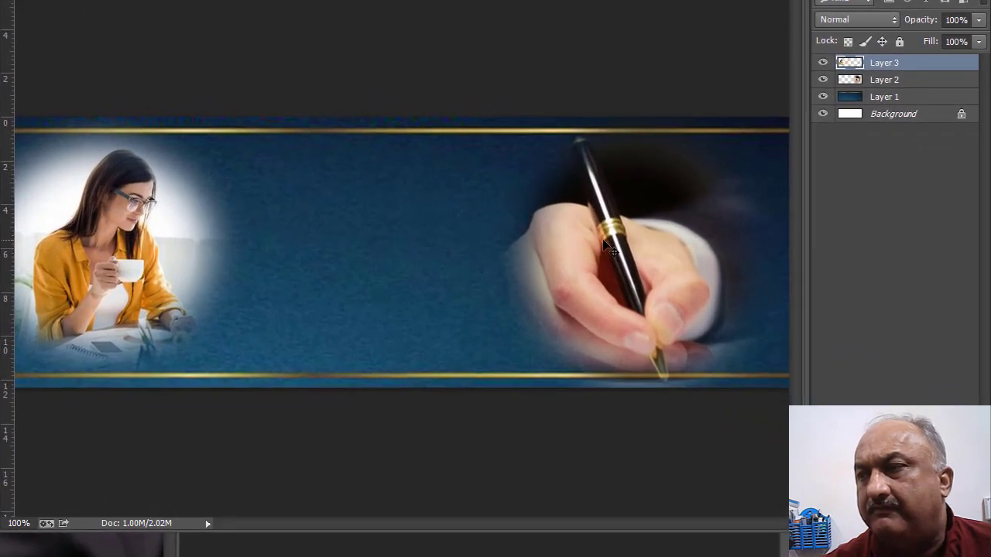
Shrink the pen-holding hand with Free Transform and place it beside the woman near the banner's lower edge
{"action": "left_click_drag", "start_coordinate": [607, 246], "coordinate": [258, 267]}
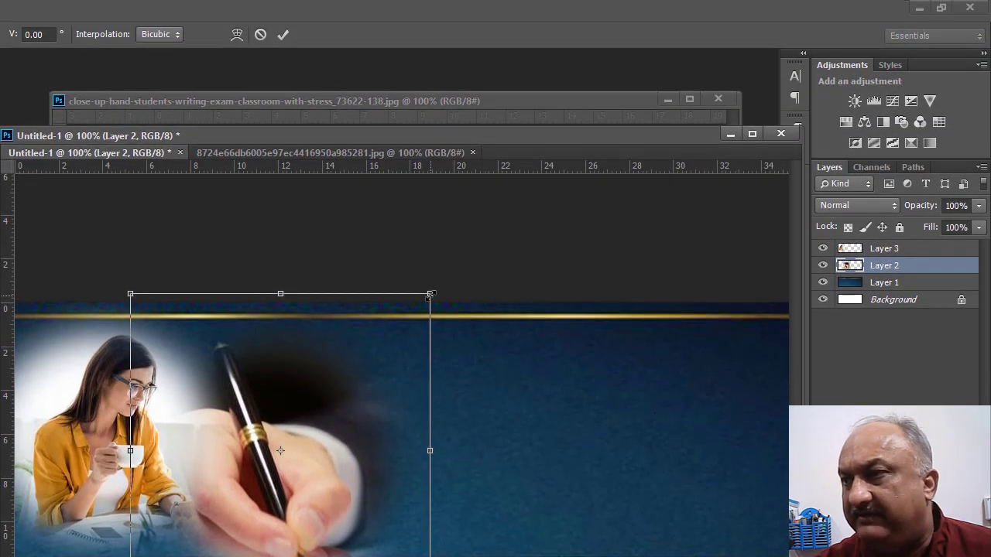
{"action": "left_click_drag", "start_coordinate": [429, 108], "coordinate": [411, 143]}
{"action": "left_click_drag", "start_coordinate": [411, 329], "coordinate": [310, 416]}
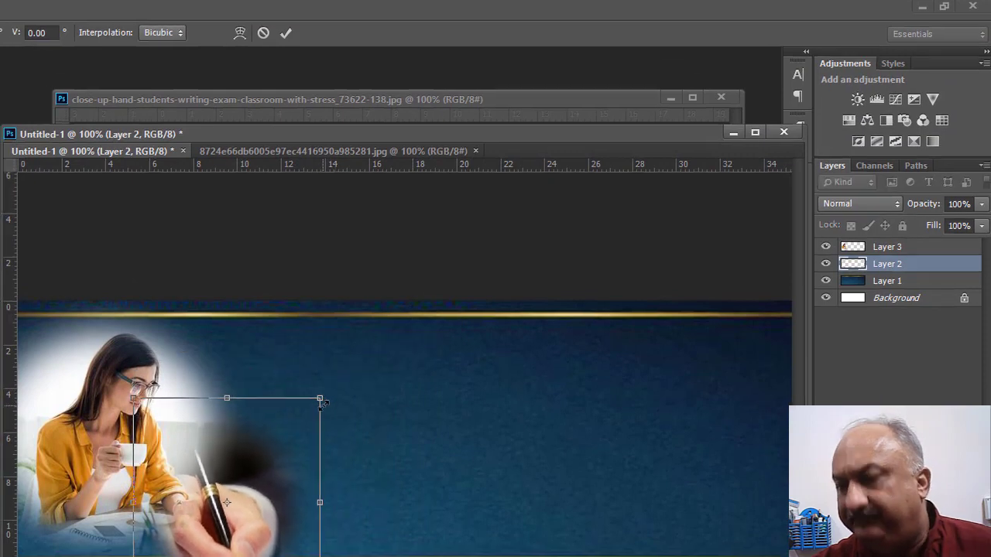
{"action": "key", "text": "Return"}
{"action": "left_click_drag", "start_coordinate": [457, 397], "coordinate": [496, 362]}
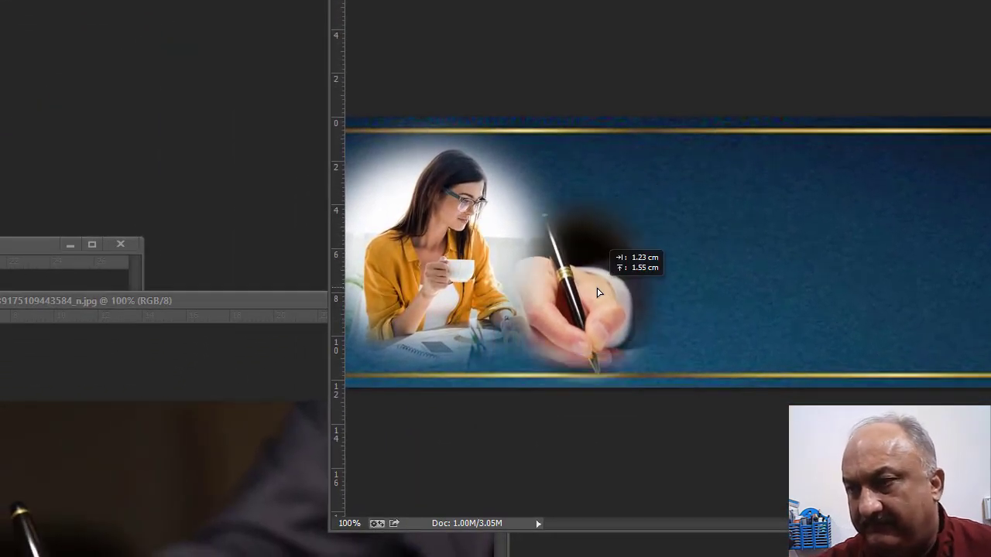
{"action": "left_click_drag", "start_coordinate": [618, 292], "coordinate": [630, 306]}
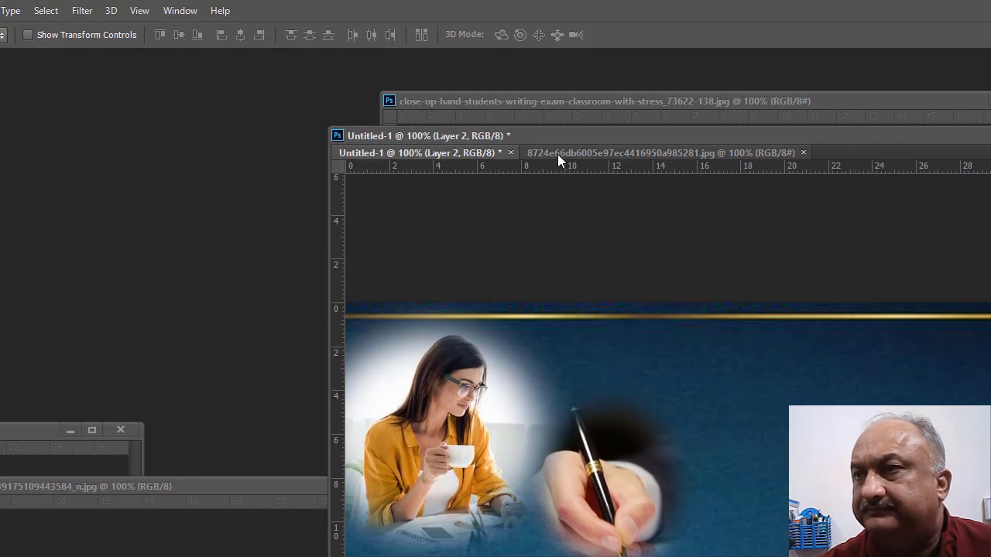
Separate the woman's photo from the Untitled-1 window and move Untitled-1 aside to uncover the exam photo
{"action": "left_click", "coordinate": [558, 154]}
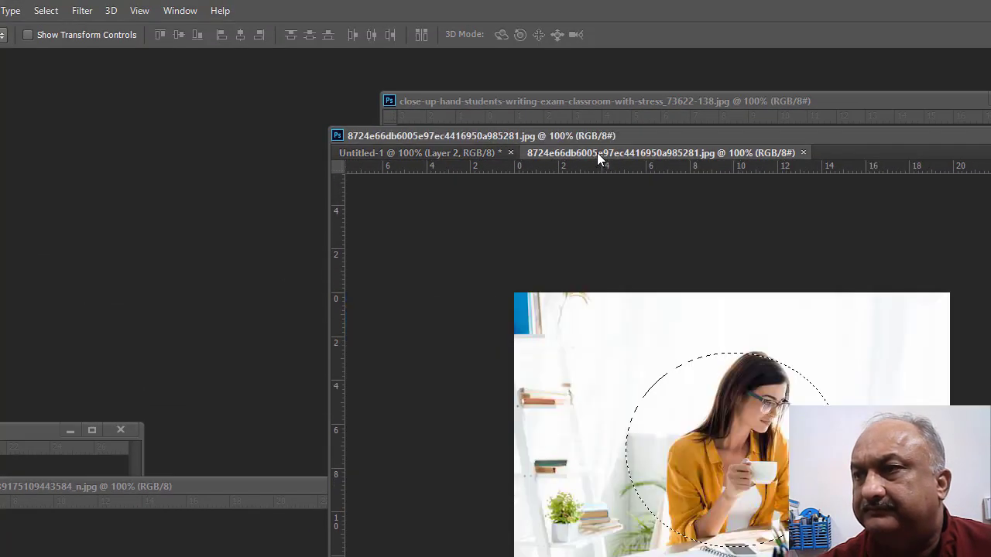
{"action": "left_click_drag", "start_coordinate": [597, 152], "coordinate": [299, 257]}
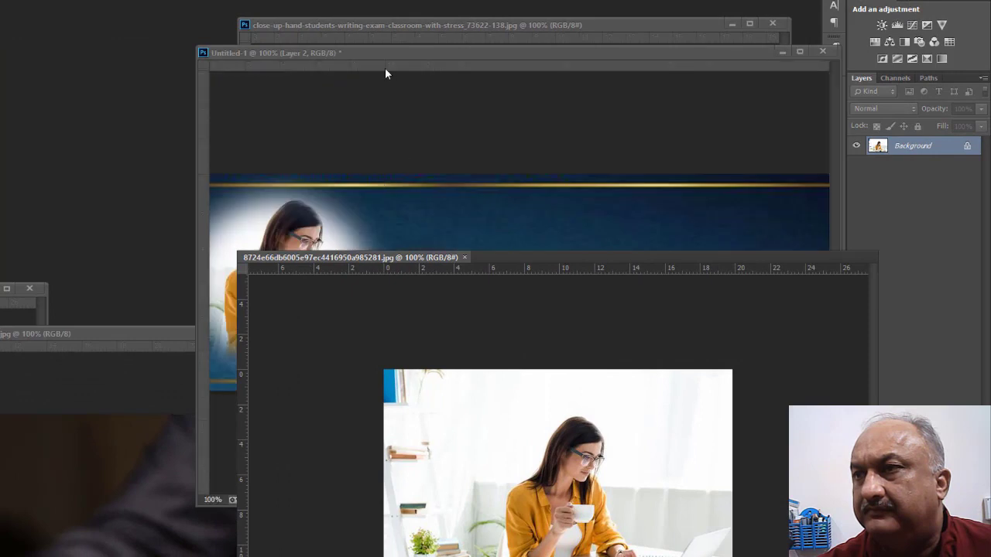
{"action": "left_click_drag", "start_coordinate": [384, 54], "coordinate": [139, 54]}
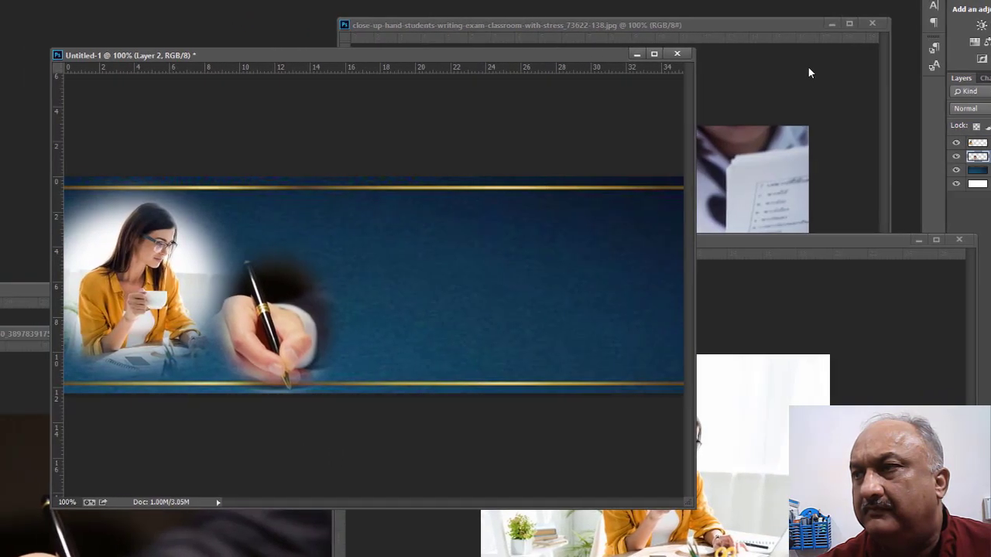
Select the writing hand in the exam photo with an elliptical marquee and feather the selection by 22 pixels
{"action": "left_click", "coordinate": [775, 70]}
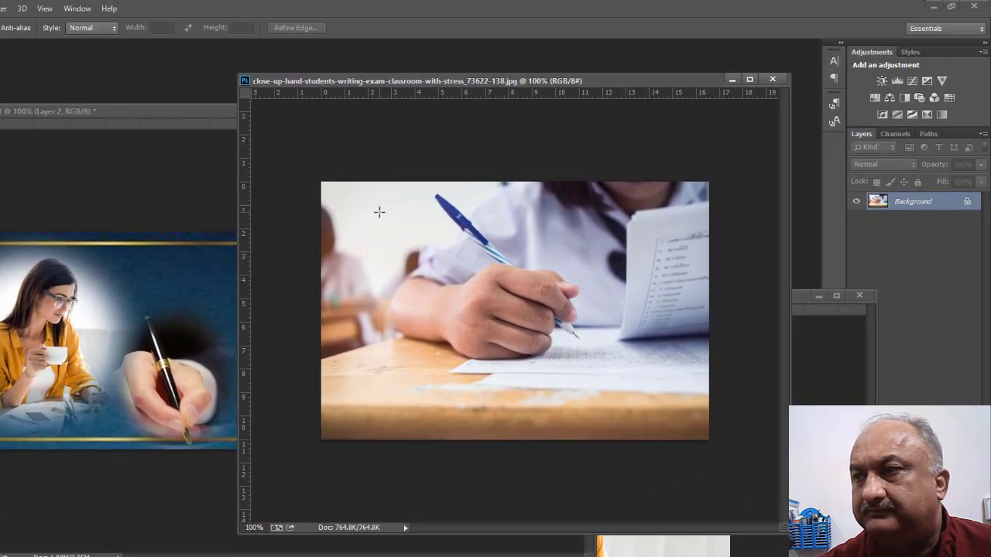
{"action": "left_click_drag", "start_coordinate": [380, 211], "coordinate": [650, 399]}
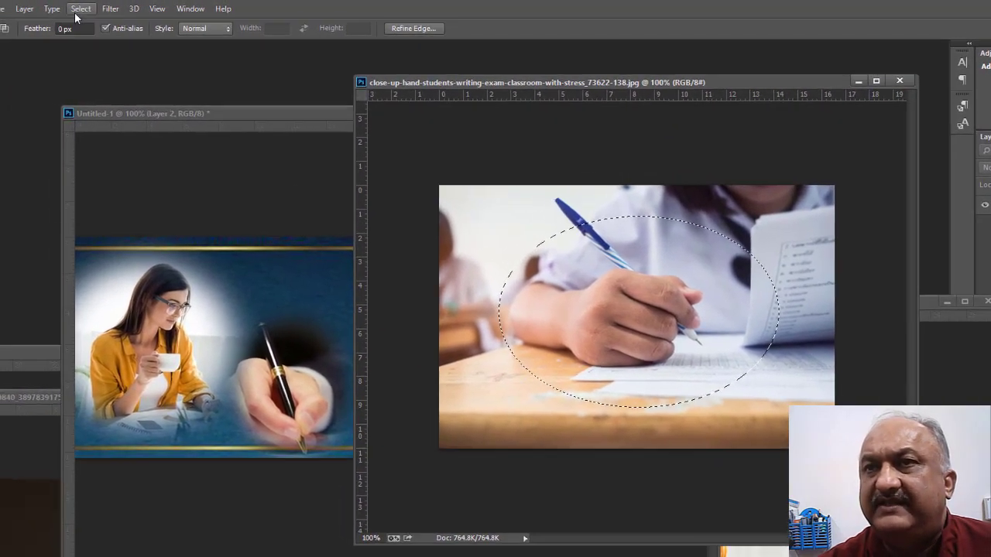
{"action": "left_click", "coordinate": [75, 13]}
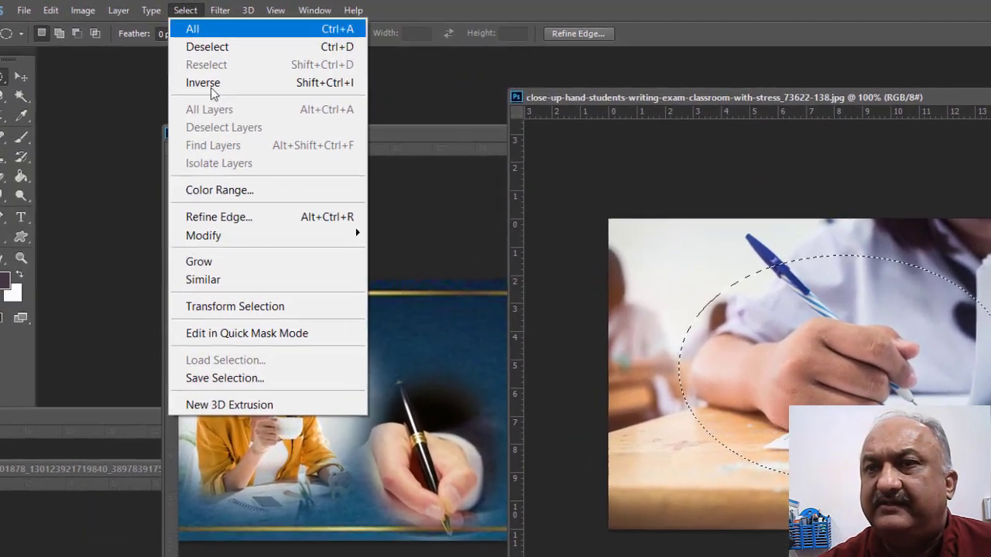
{"action": "mouse_move", "coordinate": [181, 196]}
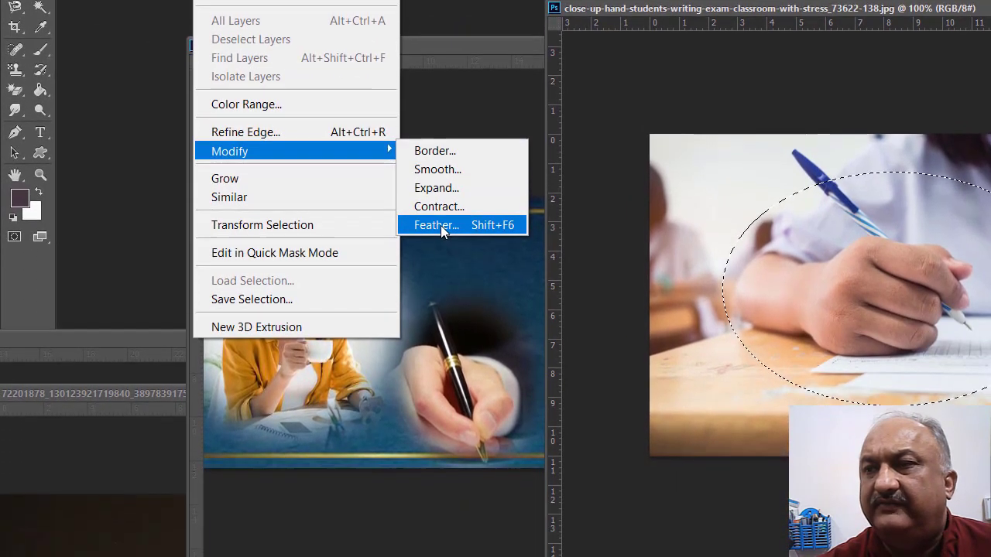
{"action": "left_click", "coordinate": [437, 255]}
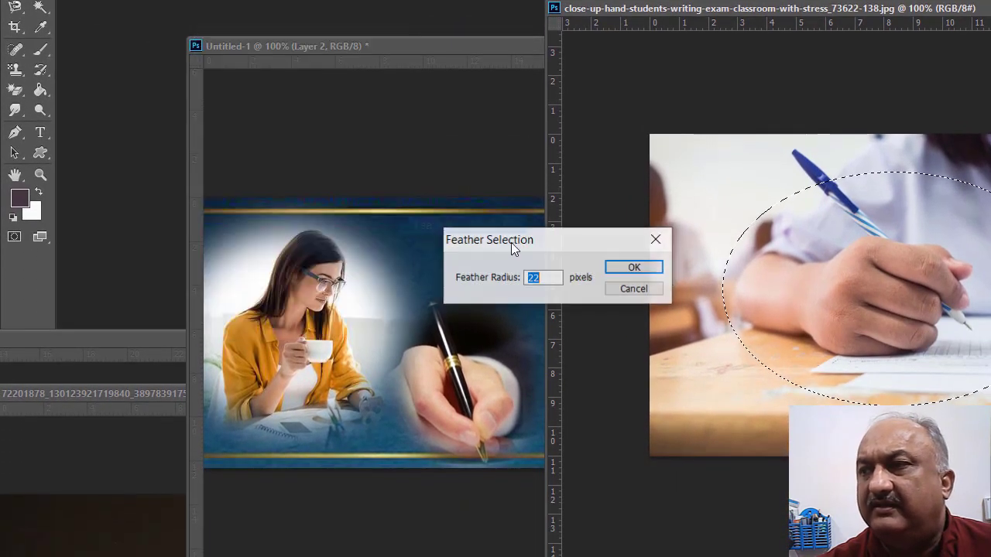
{"action": "left_click", "coordinate": [630, 269]}
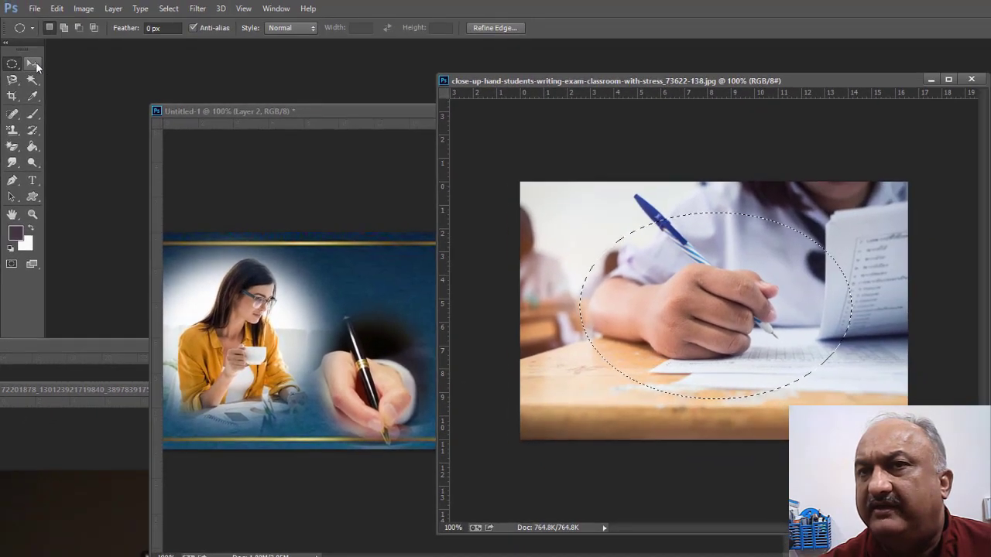
Copy the feathered exam hand into Untitled-1 and position it to the right of the pen-holding hand, low on the banner
{"action": "left_click", "coordinate": [36, 62]}
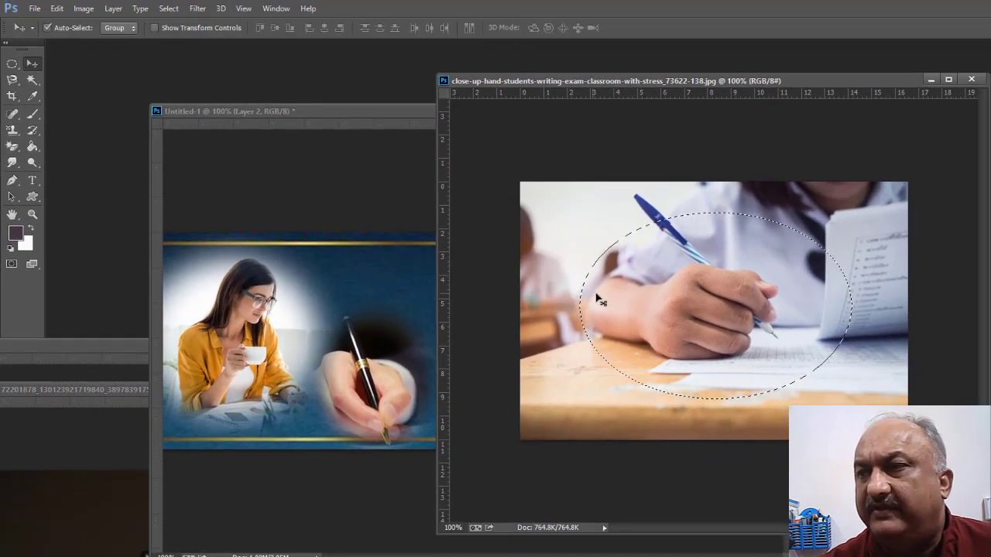
{"action": "left_click_drag", "start_coordinate": [596, 288], "coordinate": [422, 322]}
{"action": "left_click_drag", "start_coordinate": [223, 266], "coordinate": [260, 320]}
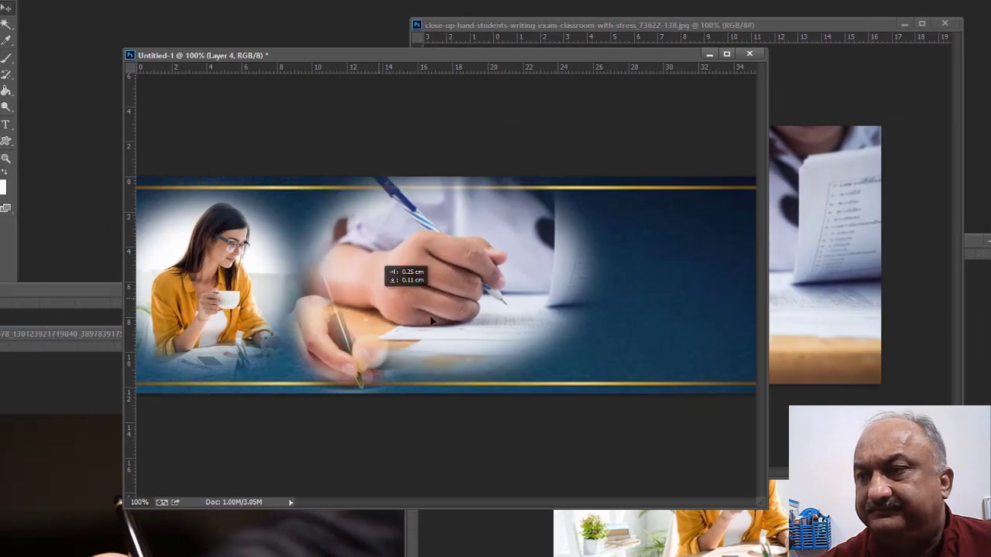
{"action": "left_click_drag", "start_coordinate": [431, 320], "coordinate": [438, 364]}
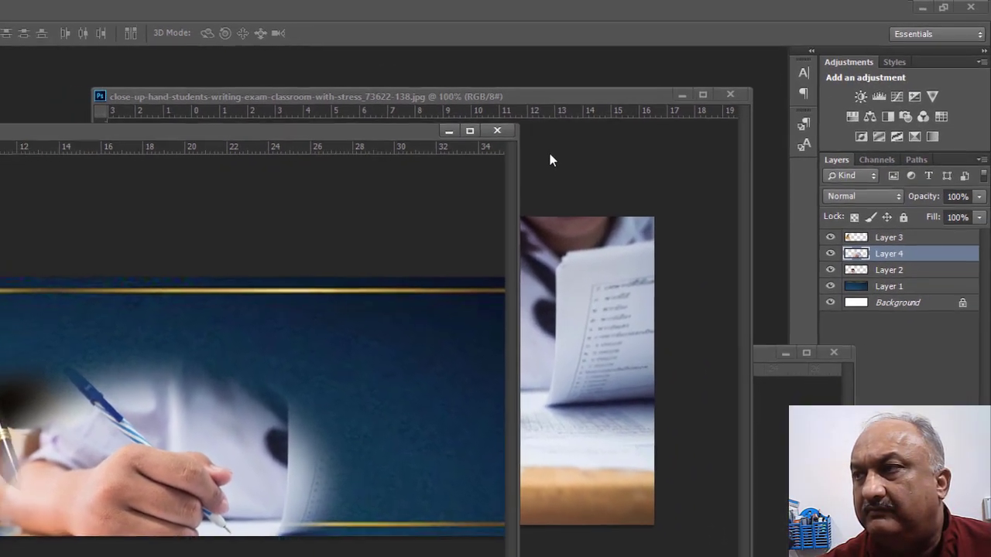
Clear the exam photo window away and move the exam hand up in Untitled-1, placed behind the pen-holding hand
{"action": "left_click", "coordinate": [531, 169]}
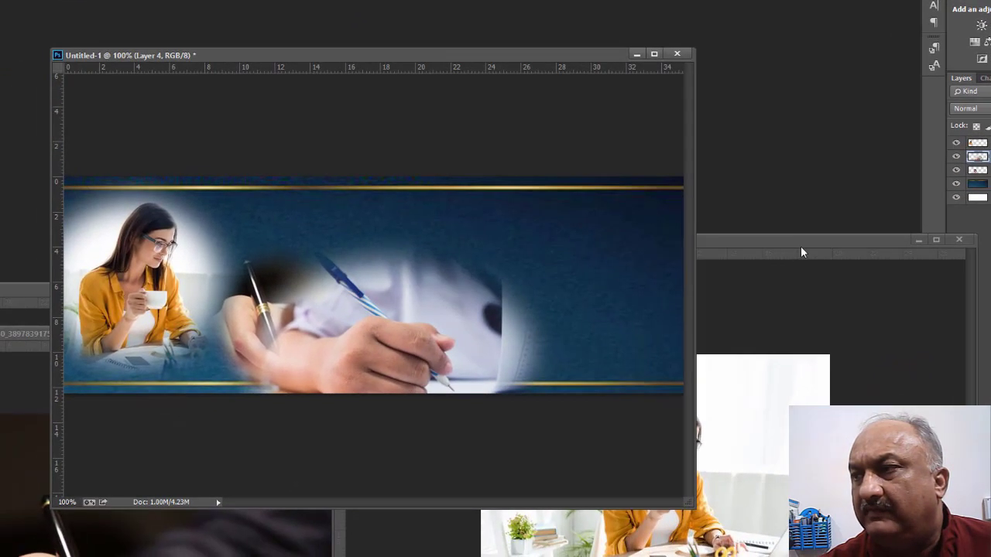
{"action": "left_click_drag", "start_coordinate": [713, 296], "coordinate": [558, 372]}
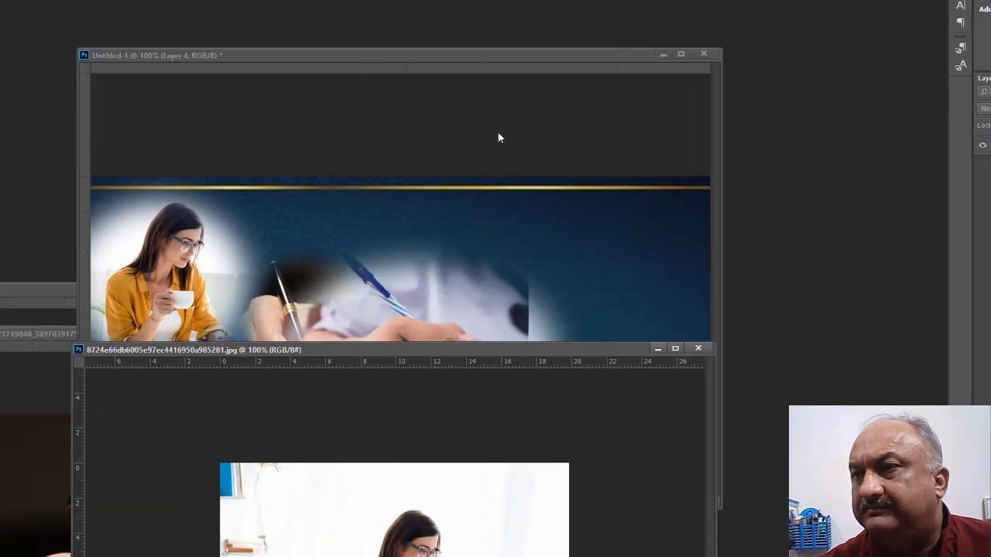
{"action": "left_click_drag", "start_coordinate": [546, 55], "coordinate": [541, 13]}
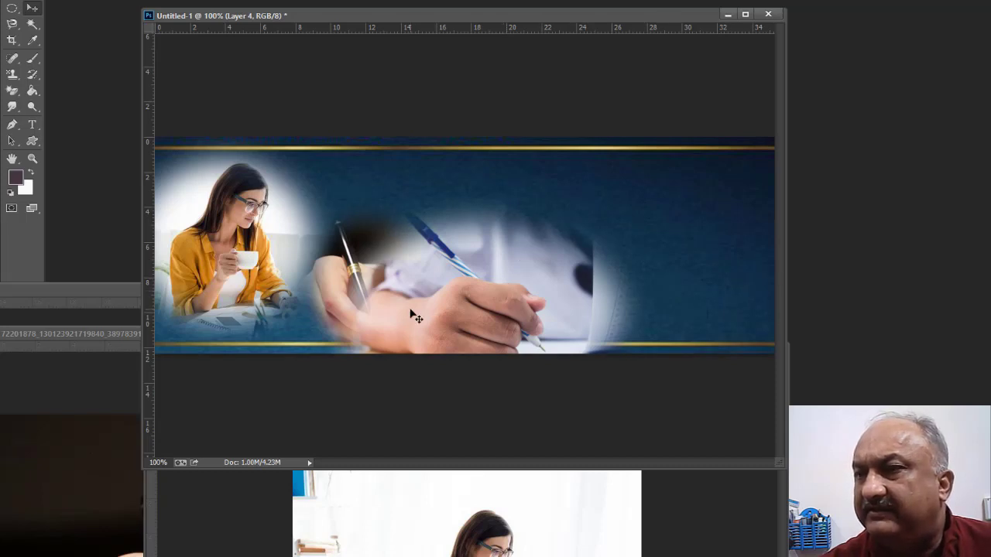
{"action": "left_click_drag", "start_coordinate": [464, 288], "coordinate": [440, 256]}
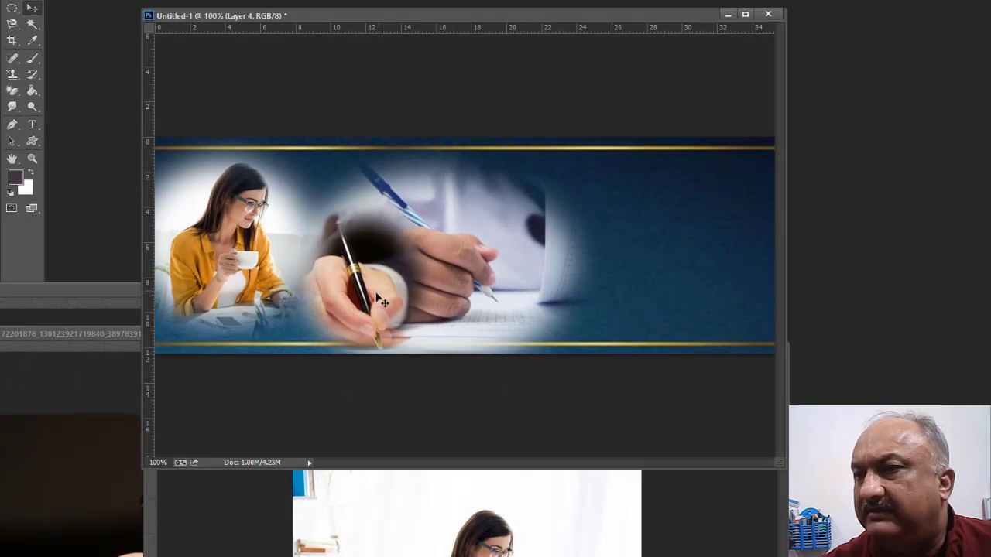
Move the pen-holding hand clear of the exam hand to the right part of the banner
{"action": "left_click_drag", "start_coordinate": [0, 445], "coordinate": [0, 459]}
{"action": "left_click_drag", "start_coordinate": [395, 315], "coordinate": [525, 322]}
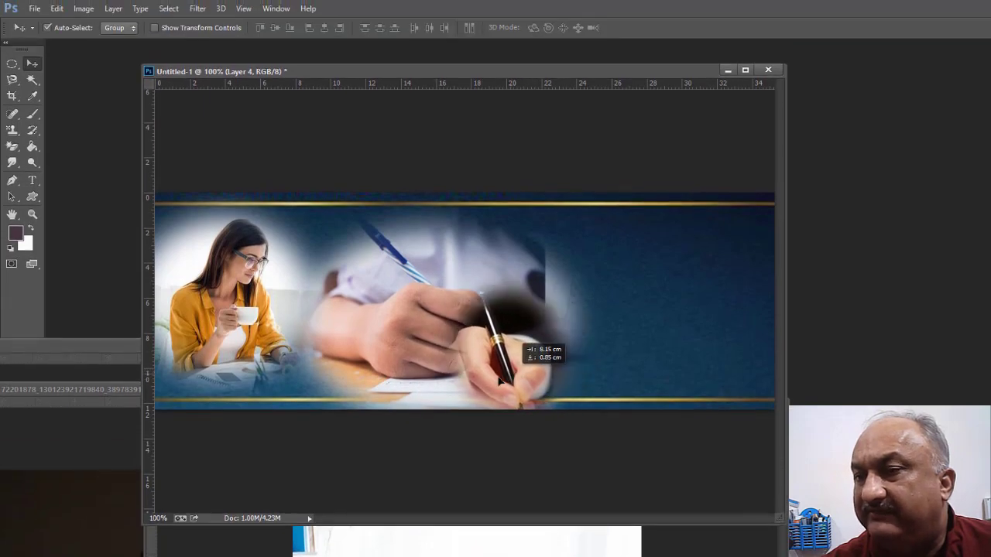
{"action": "left_click_drag", "start_coordinate": [499, 380], "coordinate": [365, 377]}
{"action": "left_click", "coordinate": [990, 215]}
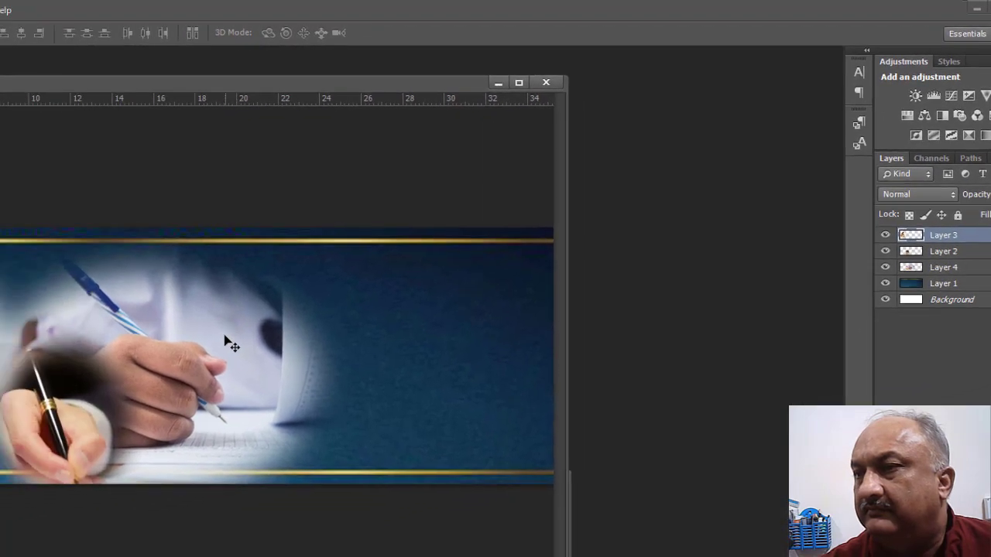
{"action": "left_click_drag", "start_coordinate": [124, 370], "coordinate": [63, 370]}
{"action": "left_click_drag", "start_coordinate": [446, 243], "coordinate": [673, 302]}
Rearrange the photos so the exam hand fills the banner's left end and the woman sits just right of it, near the middle
{"action": "left_click_drag", "start_coordinate": [383, 263], "coordinate": [385, 276]}
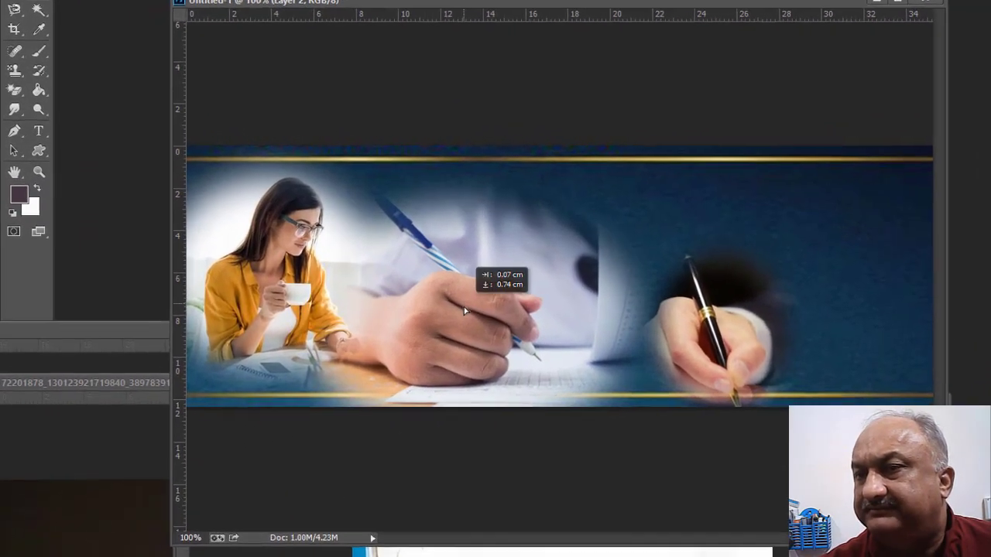
{"action": "left_click_drag", "start_coordinate": [465, 311], "coordinate": [603, 264]}
{"action": "left_click_drag", "start_coordinate": [249, 285], "coordinate": [765, 285]}
{"action": "left_click_drag", "start_coordinate": [579, 288], "coordinate": [277, 298]}
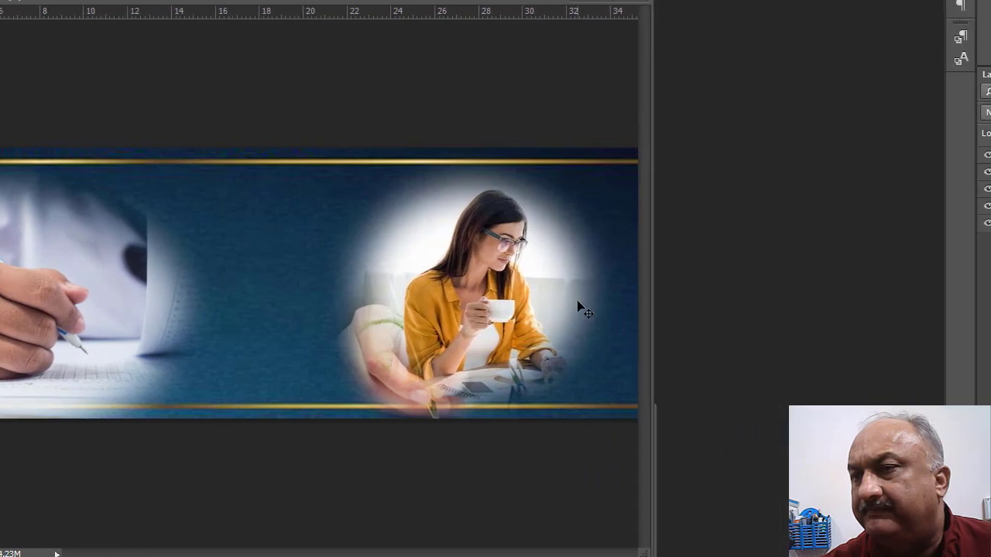
{"action": "left_click_drag", "start_coordinate": [464, 300], "coordinate": [160, 317]}
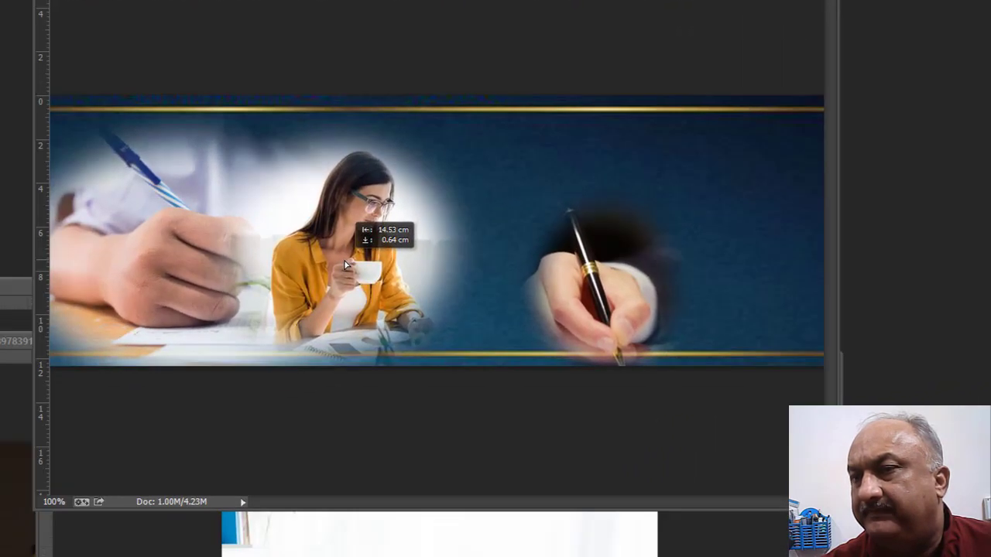
{"action": "left_click_drag", "start_coordinate": [345, 264], "coordinate": [376, 248]}
Move the pen-holding hand close beside the woman and adjust the exam hand slightly at the banner's left end
{"action": "left_click_drag", "start_coordinate": [533, 260], "coordinate": [513, 251]}
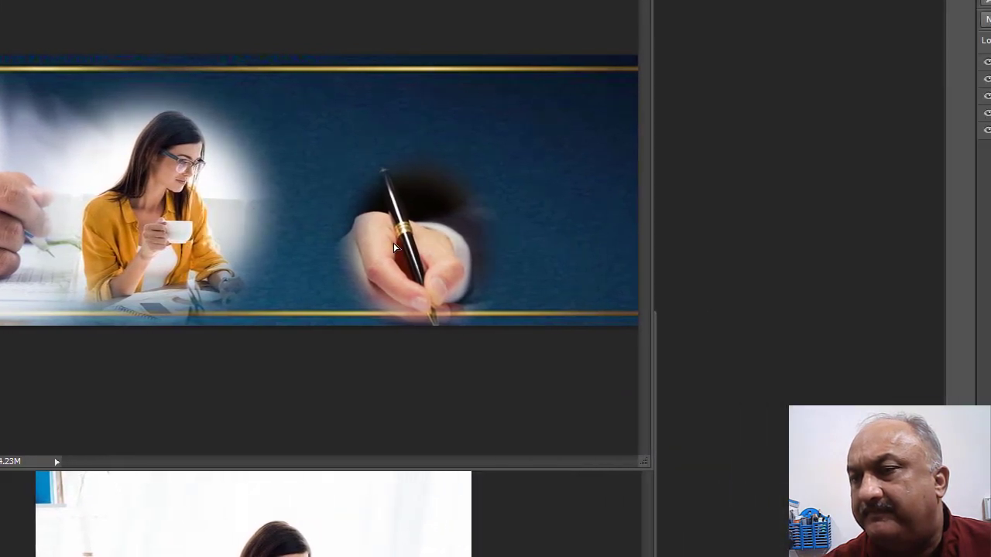
{"action": "left_click_drag", "start_coordinate": [395, 248], "coordinate": [302, 256]}
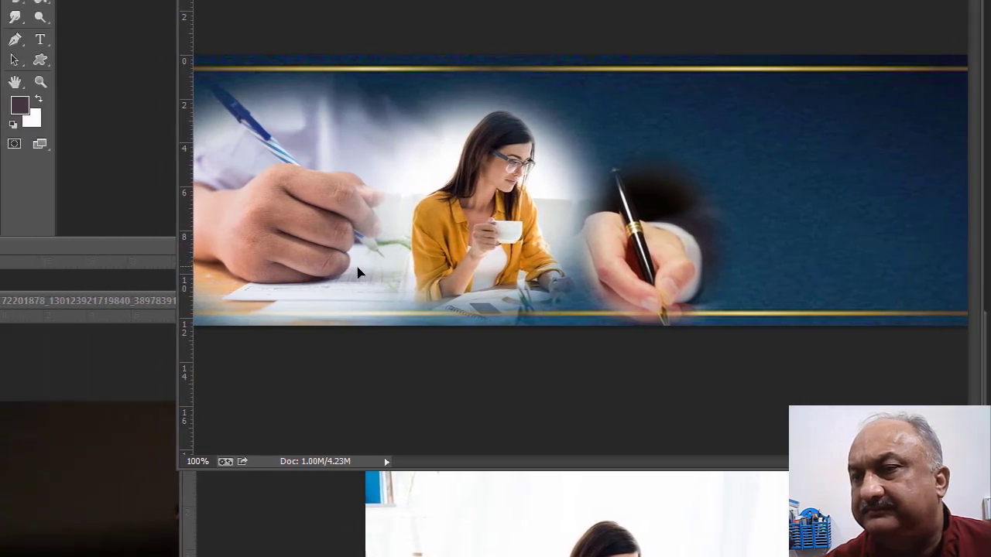
{"action": "left_click_drag", "start_coordinate": [174, 265], "coordinate": [186, 273]}
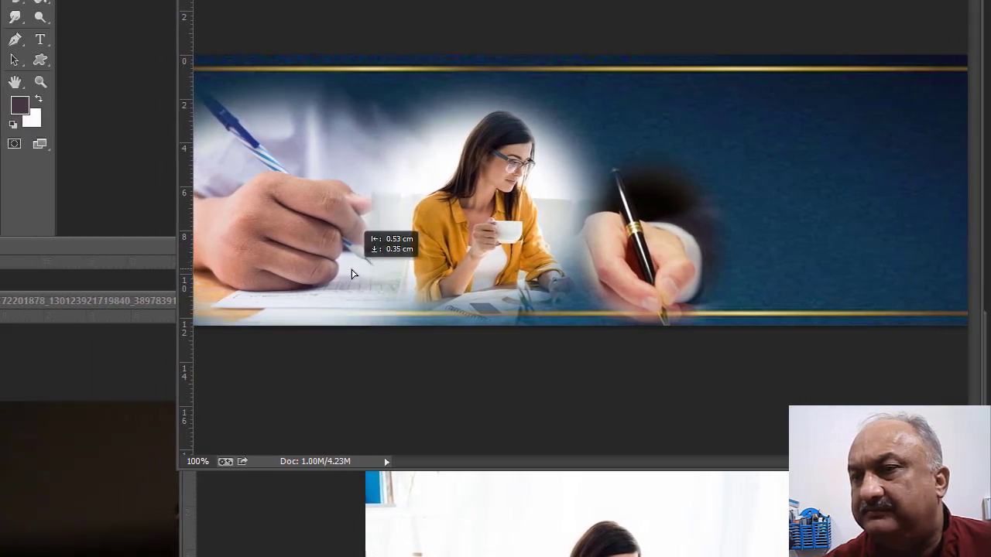
{"action": "left_click_drag", "start_coordinate": [351, 274], "coordinate": [351, 270]}
{"action": "left_click_drag", "start_coordinate": [470, 271], "coordinate": [462, 267]}
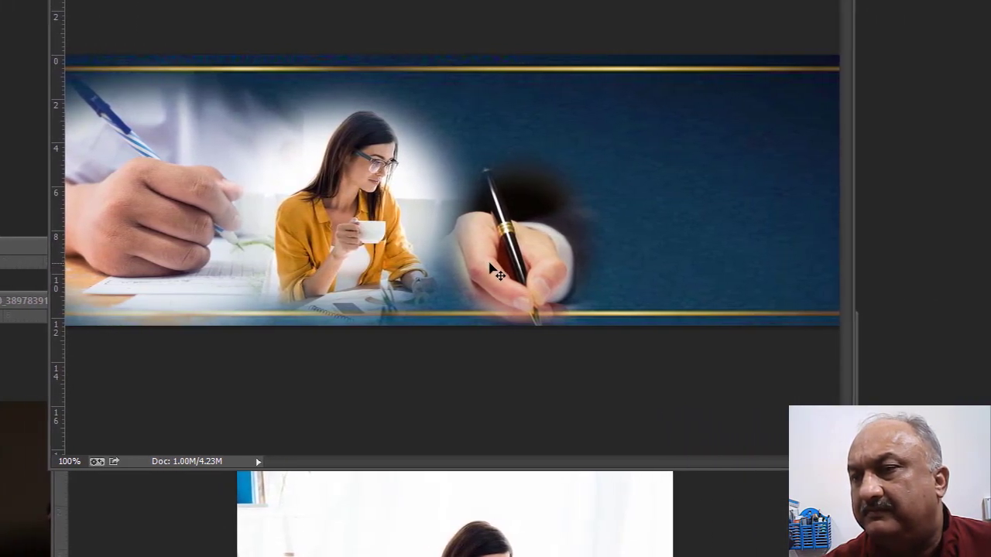
{"action": "left_click_drag", "start_coordinate": [618, 270], "coordinate": [603, 270]}
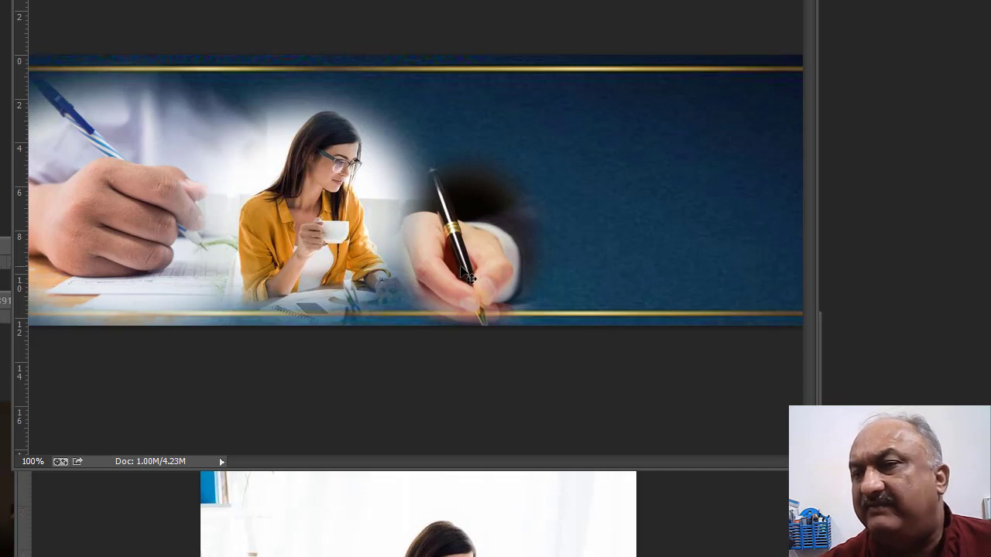
{"action": "left_click_drag", "start_coordinate": [468, 260], "coordinate": [474, 260]}
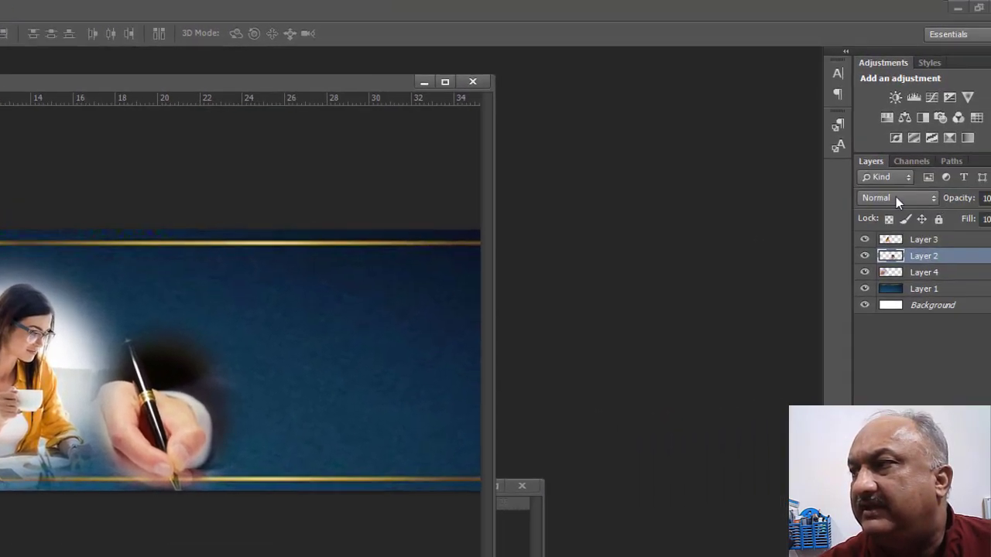
Set the pen-holding hand, woman and exam hand layers to Luminosity blending, and nudge the woman and pen-holding hand slightly left
{"action": "left_click", "coordinate": [863, 205]}
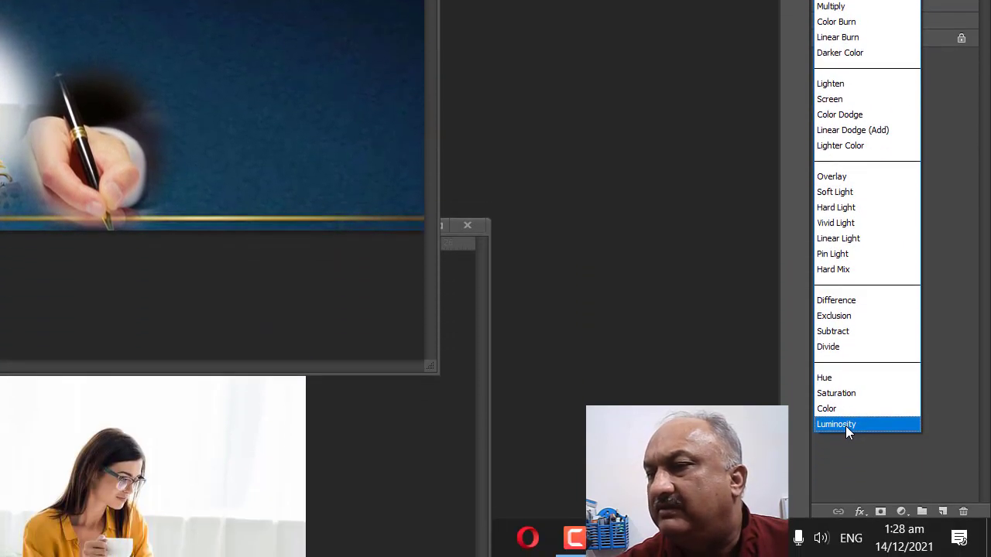
{"action": "left_click", "coordinate": [845, 556]}
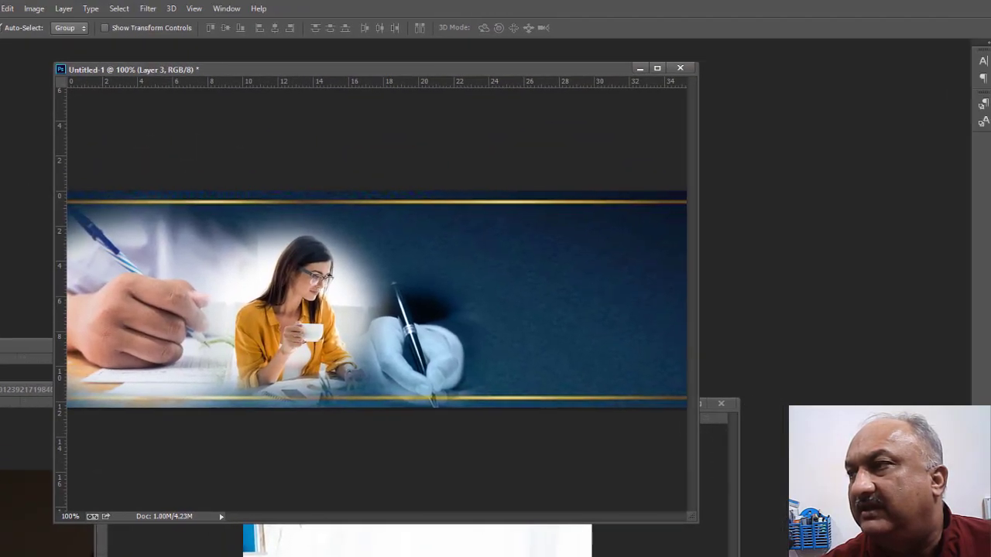
{"action": "left_click", "coordinate": [988, 165]}
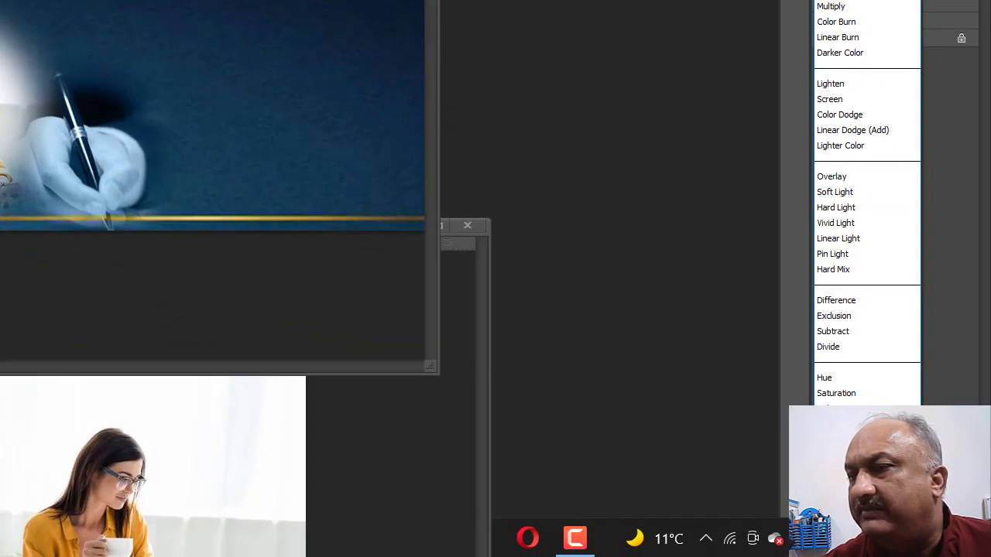
{"action": "key", "text": "Escape"}
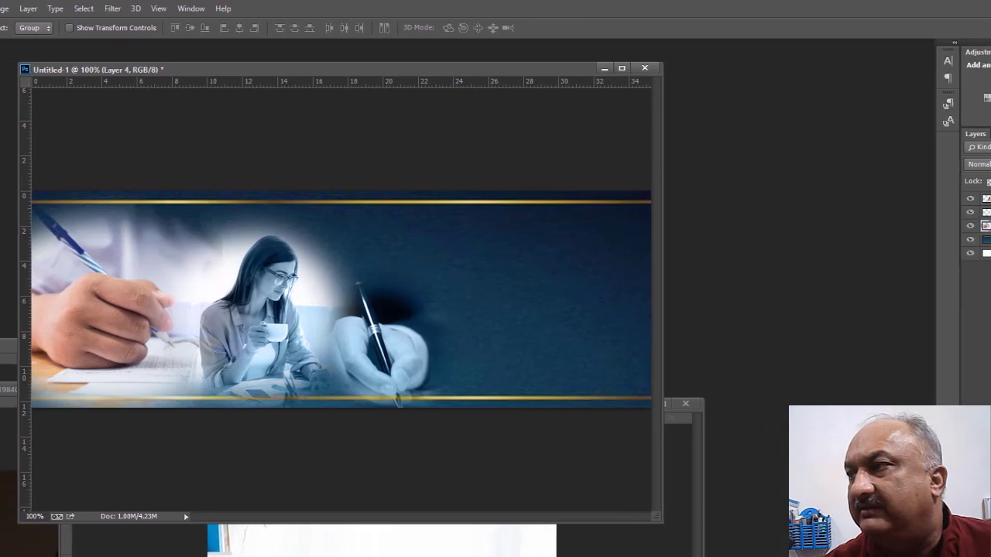
{"action": "left_click", "coordinate": [990, 167]}
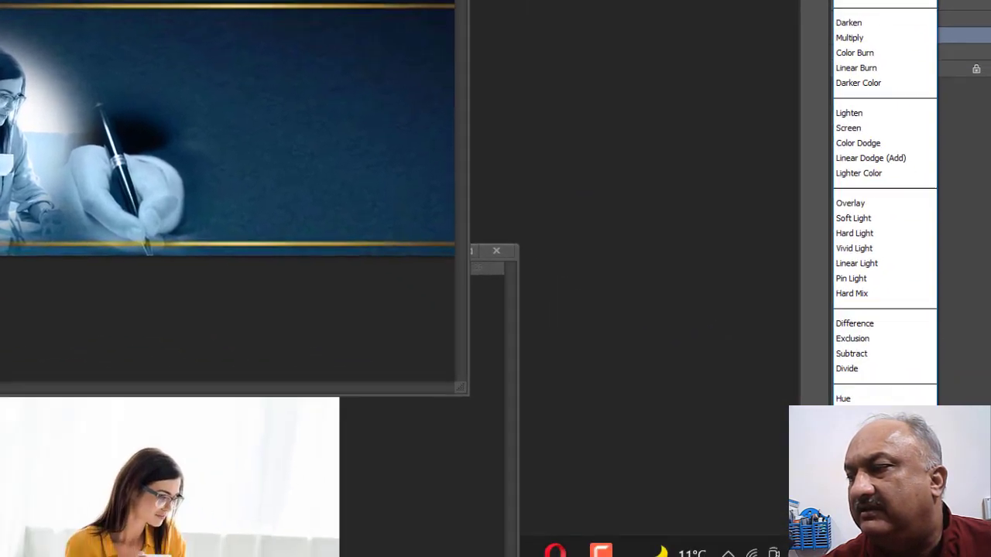
{"action": "key", "text": "Escape"}
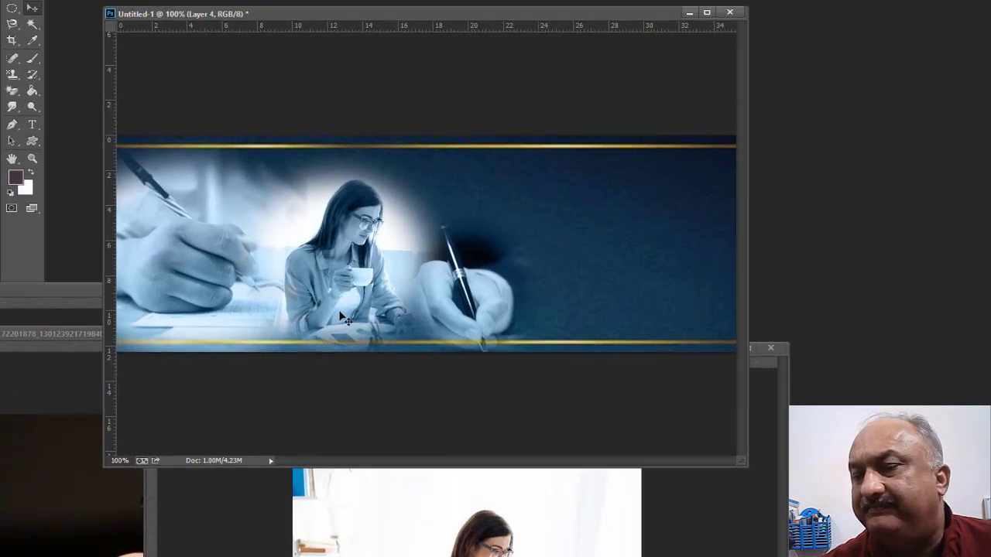
{"action": "left_click_drag", "start_coordinate": [340, 318], "coordinate": [336, 307]}
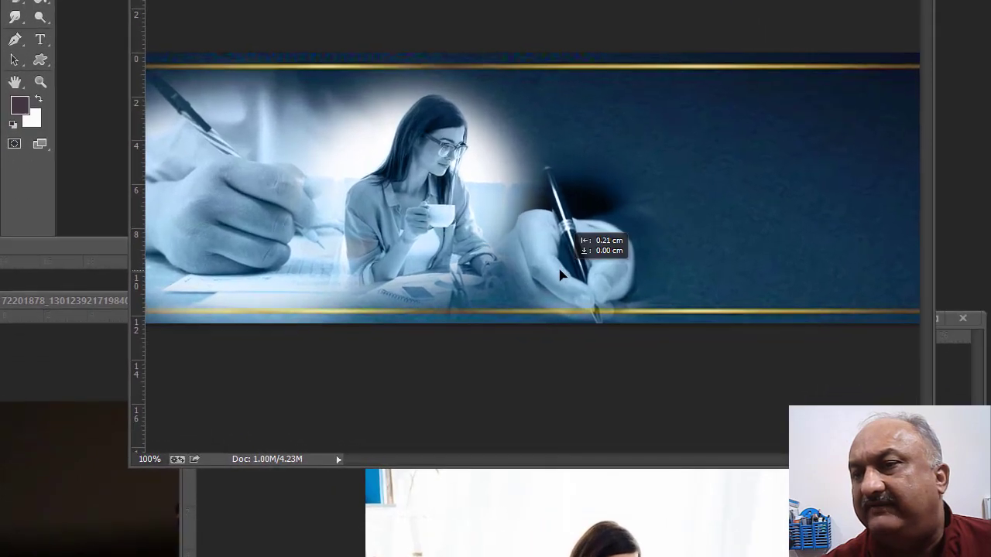
{"action": "left_click_drag", "start_coordinate": [561, 274], "coordinate": [557, 273]}
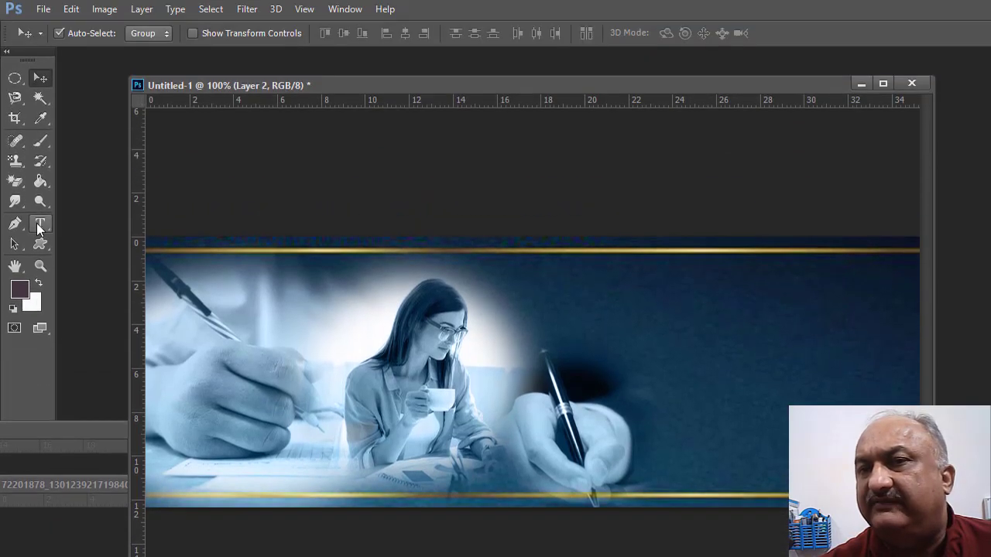
Add the white text "MBA" in Arca Majora 3 at 14.4 pt above the pen-holding hand
{"action": "left_click", "coordinate": [40, 111]}
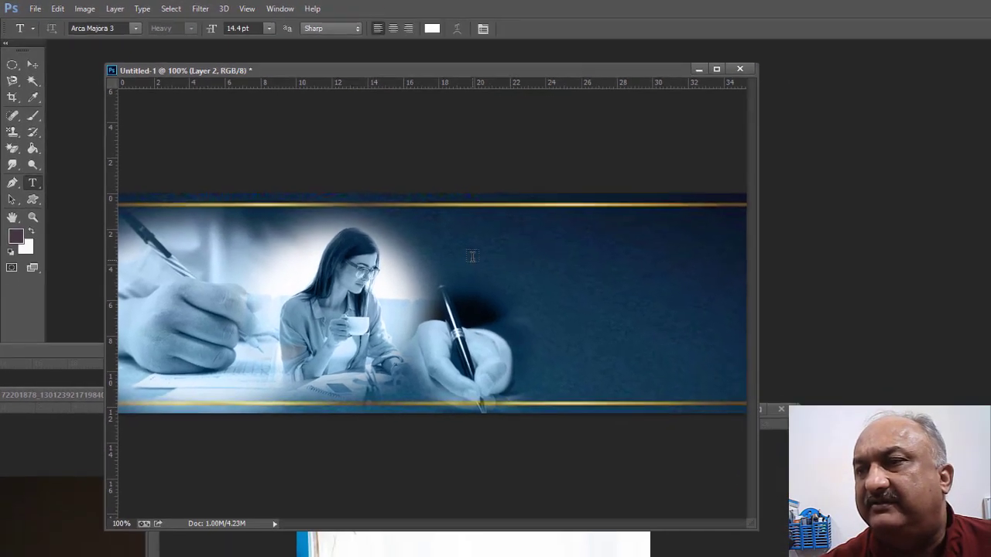
{"action": "left_click", "coordinate": [556, 302]}
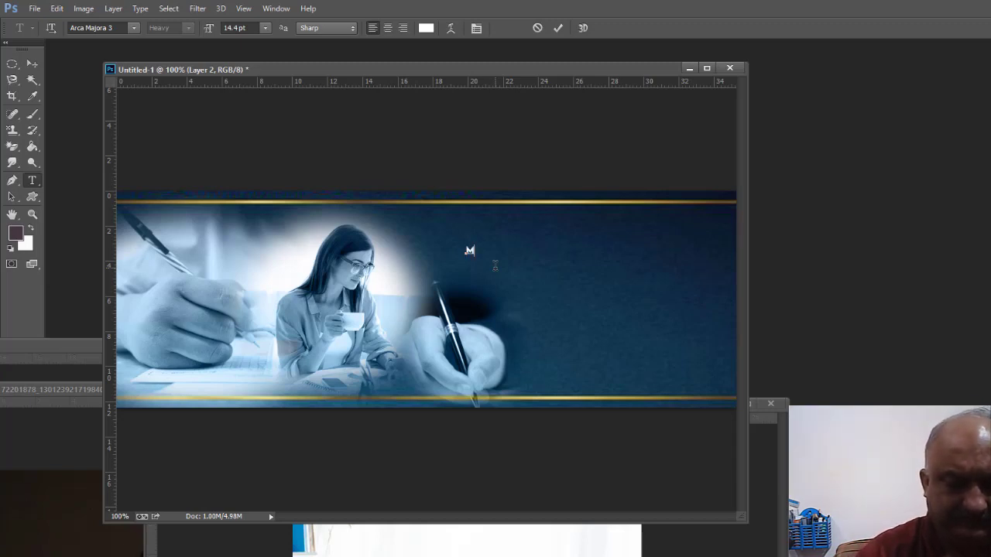
{"action": "type", "text": "A"}
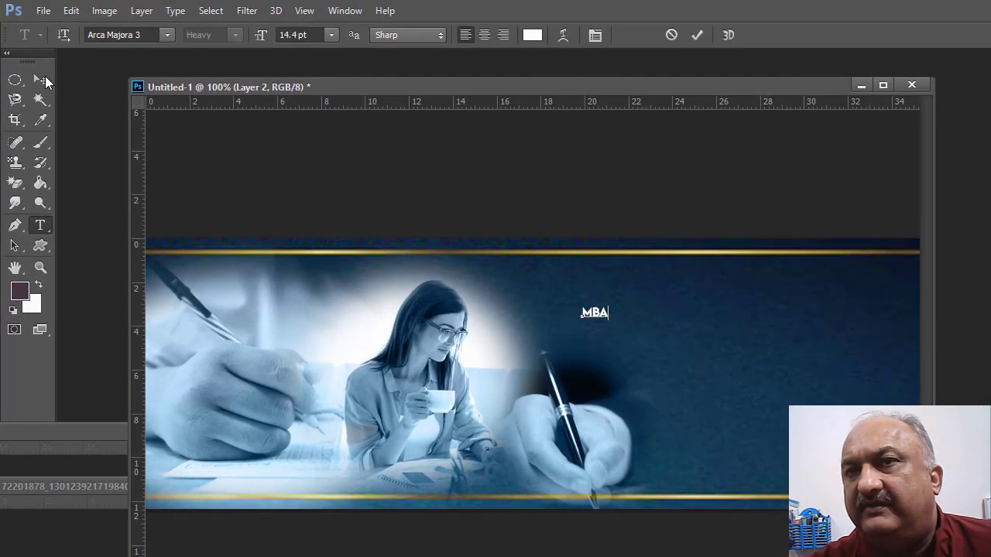
{"action": "left_click", "coordinate": [40, 80]}
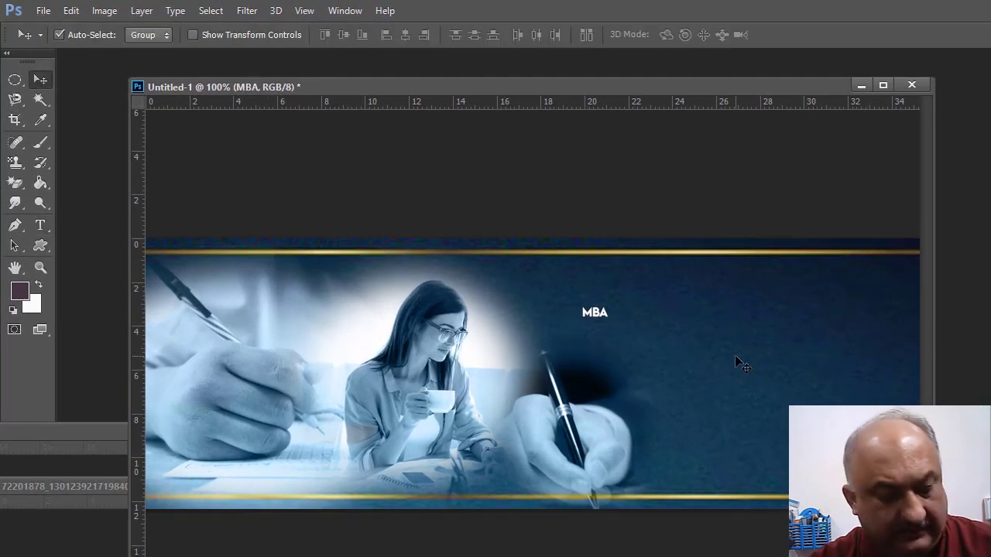
Scale the "MBA" text up to about 131.6 pt and place it in the banner's upper right area
{"action": "key", "text": "ctrl+t"}
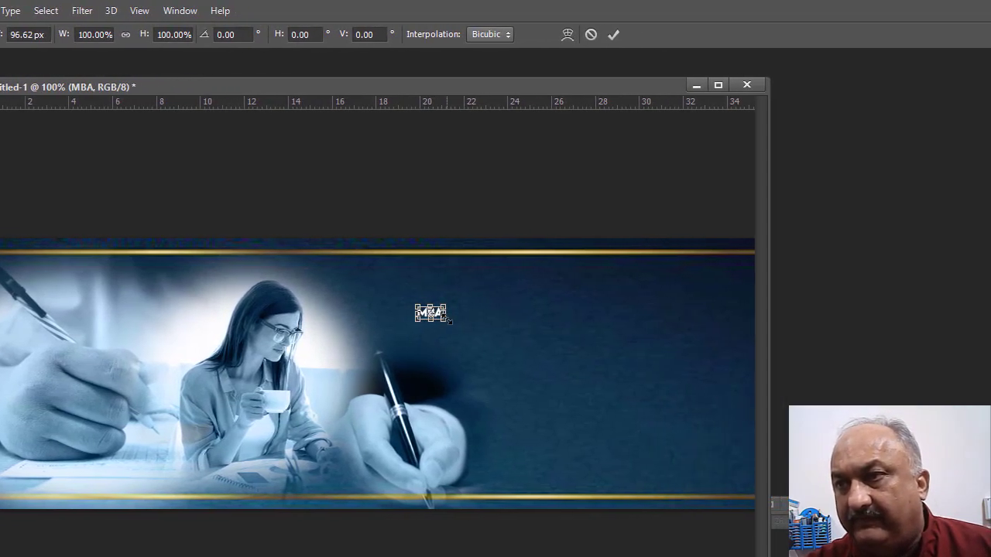
{"action": "left_click_drag", "start_coordinate": [610, 321], "coordinate": [649, 368]}
{"action": "left_click_drag", "start_coordinate": [482, 367], "coordinate": [628, 484]}
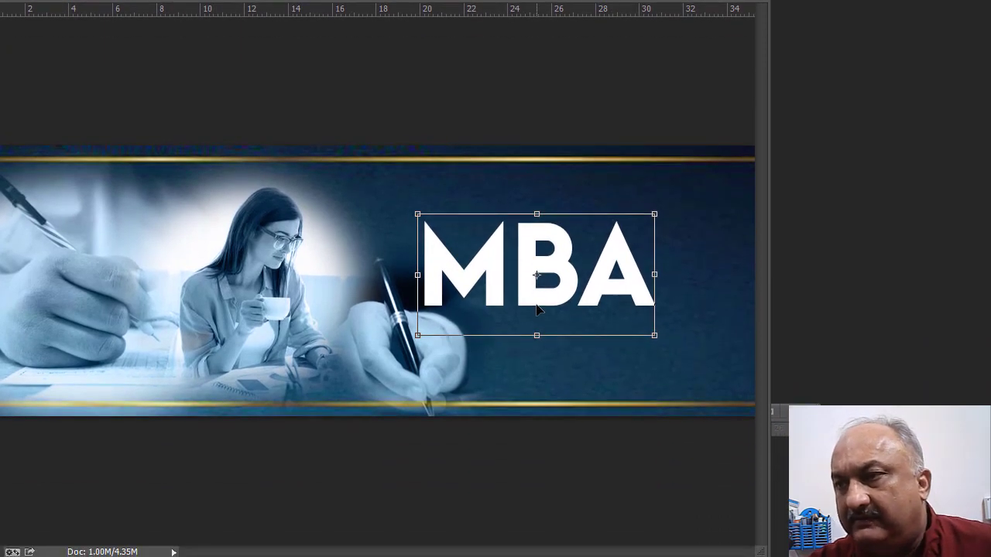
{"action": "left_click_drag", "start_coordinate": [545, 300], "coordinate": [592, 275]}
{"action": "key", "text": "Return"}
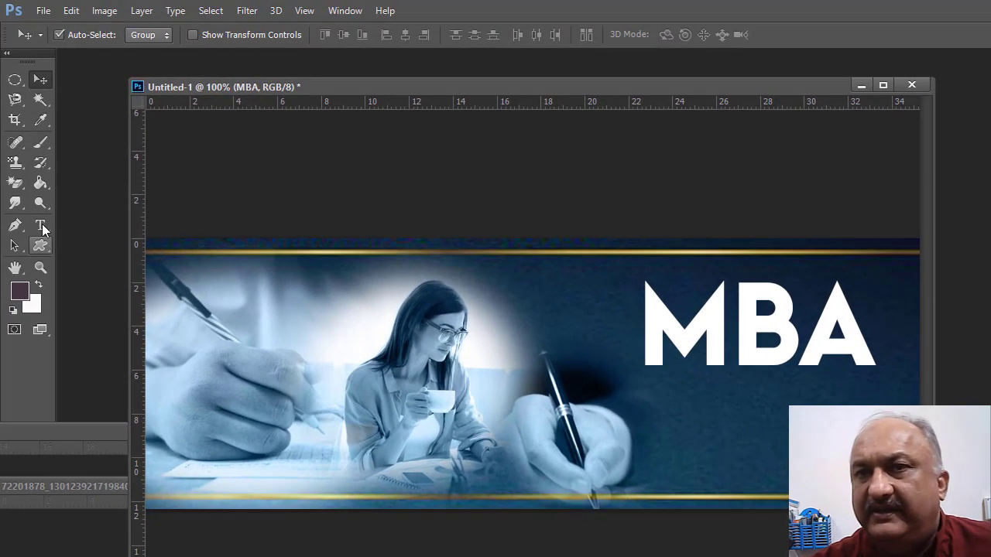
Add a second text line "MBA in HR From BZU" below the large MBA title at 14.4 pt
{"action": "left_click", "coordinate": [4, 204]}
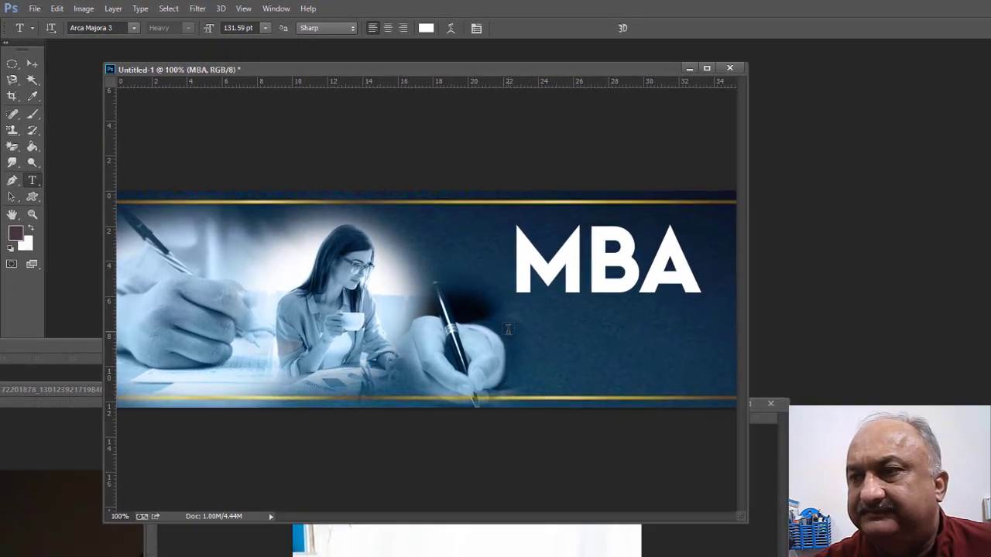
{"action": "left_click", "coordinate": [547, 356]}
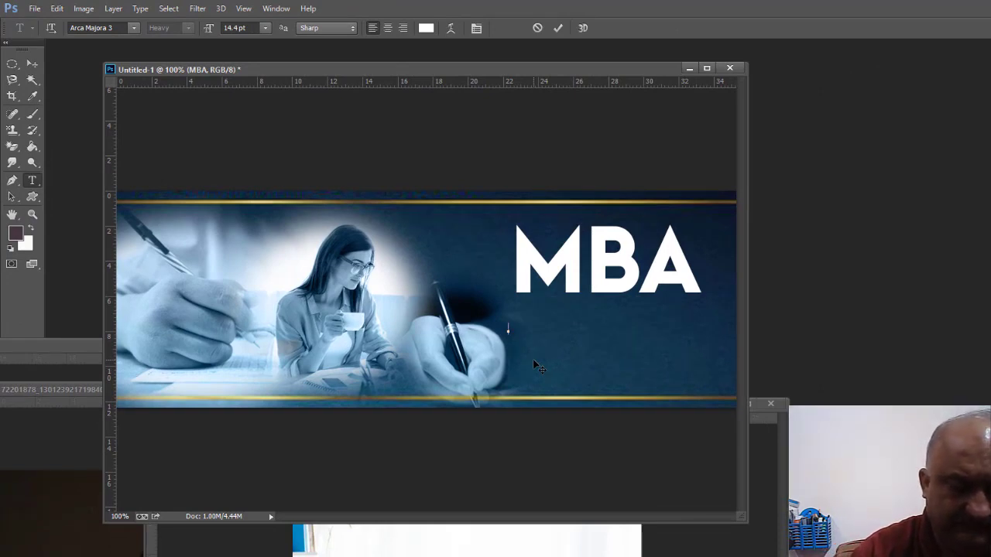
{"action": "type", "text": "M"}
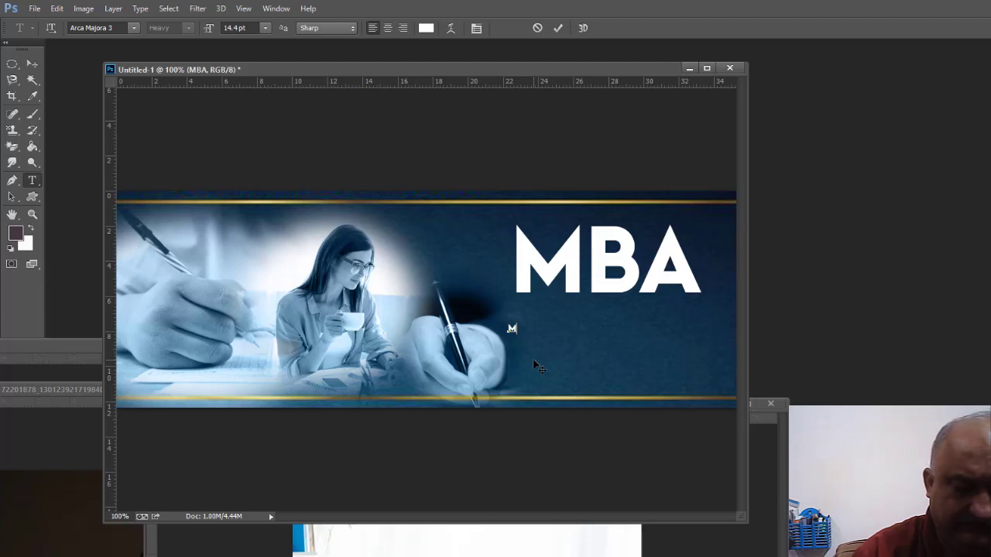
{"action": "type", "text": "BA in HR From BZU"}
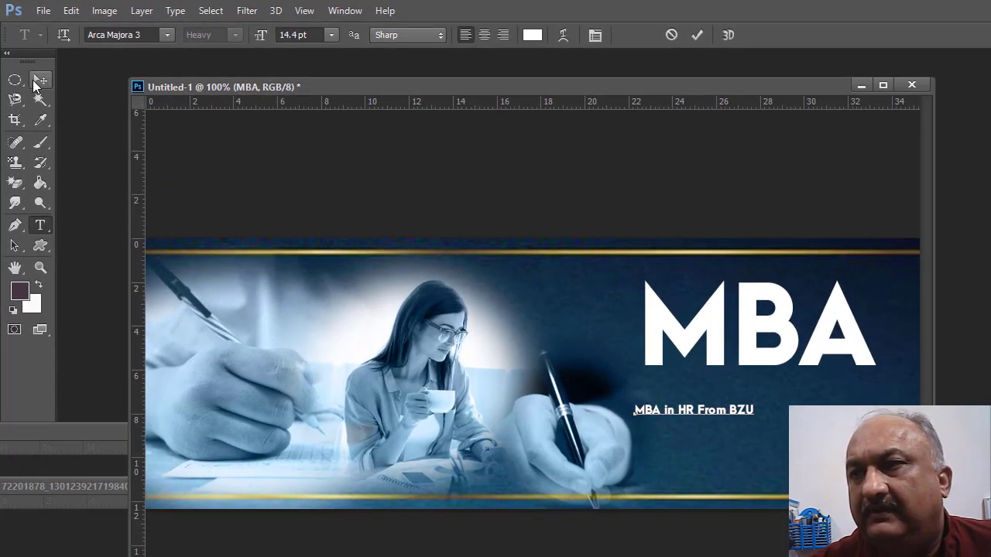
{"action": "left_click", "coordinate": [34, 82]}
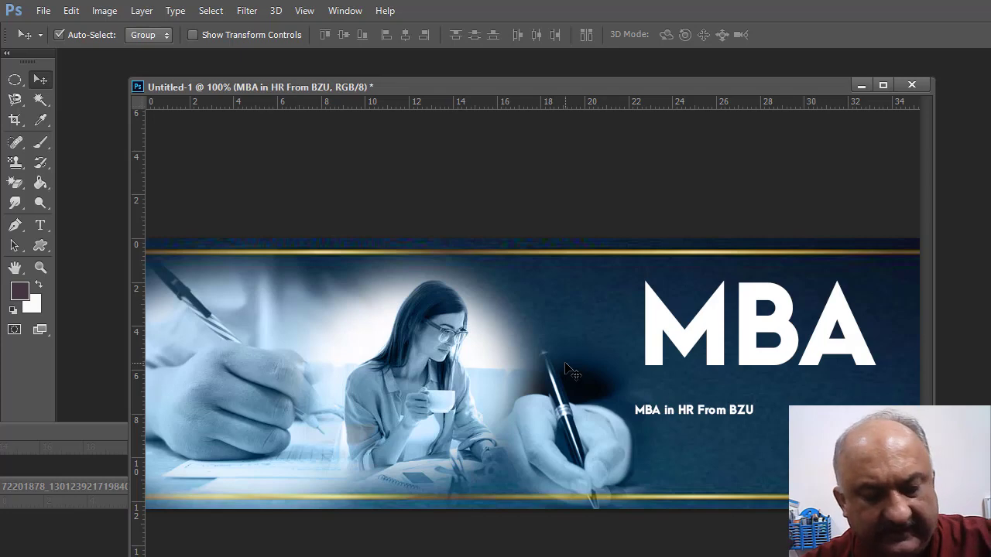
Enlarge the "MBA in HR From BZU" line and position it directly beneath the MBA title, roughly centred
{"action": "key", "text": "ctrl+t"}
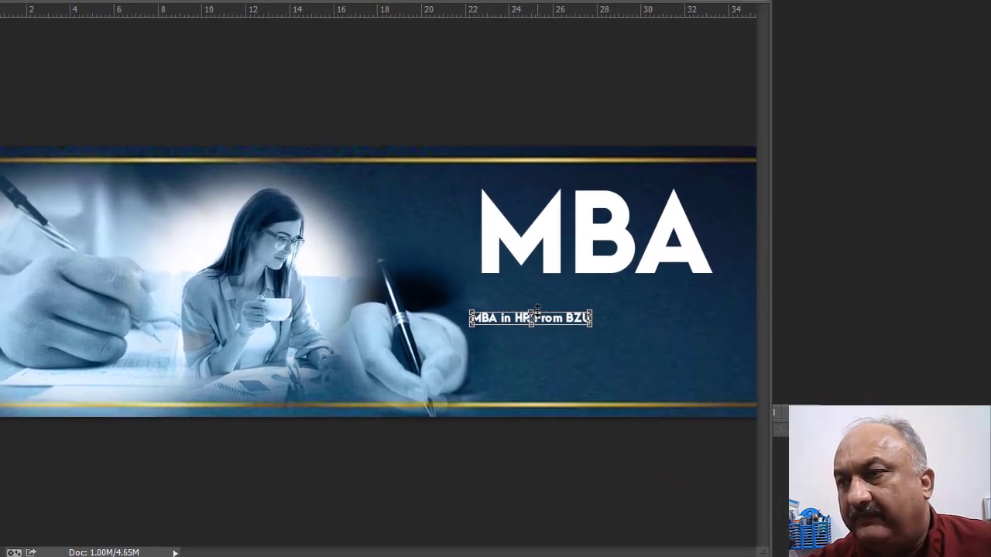
{"action": "left_click_drag", "start_coordinate": [536, 310], "coordinate": [575, 294]}
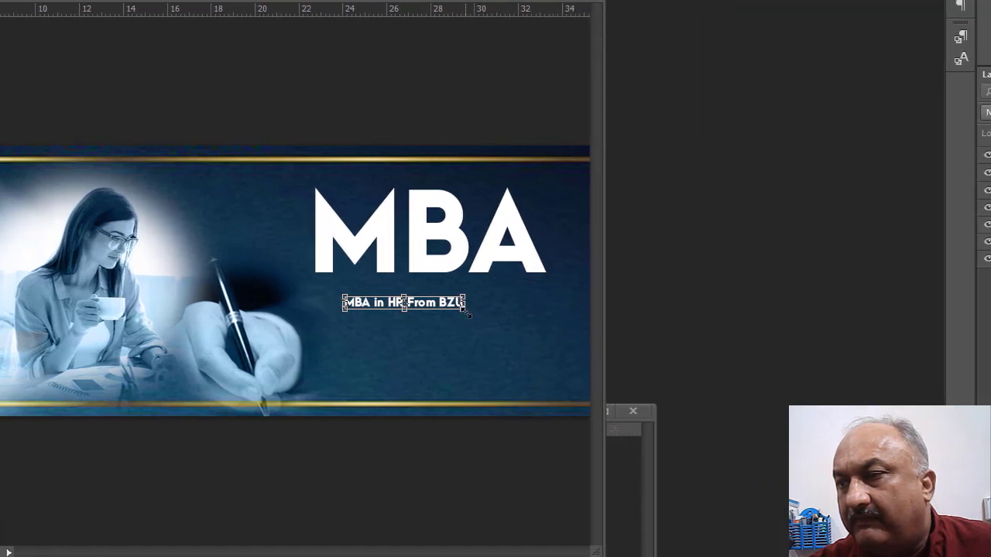
{"action": "mouse_move", "coordinate": [468, 313]}
{"action": "left_mouse_down"}
{"action": "mouse_move", "coordinate": [534, 325]}
{"action": "mouse_move", "coordinate": [476, 311]}
{"action": "left_mouse_up"}
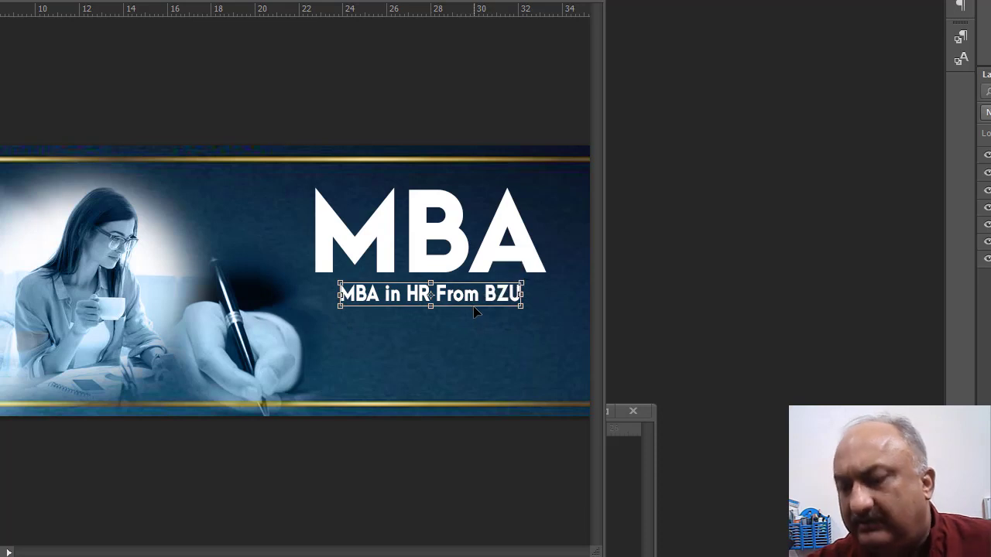
{"action": "key", "text": "Return"}
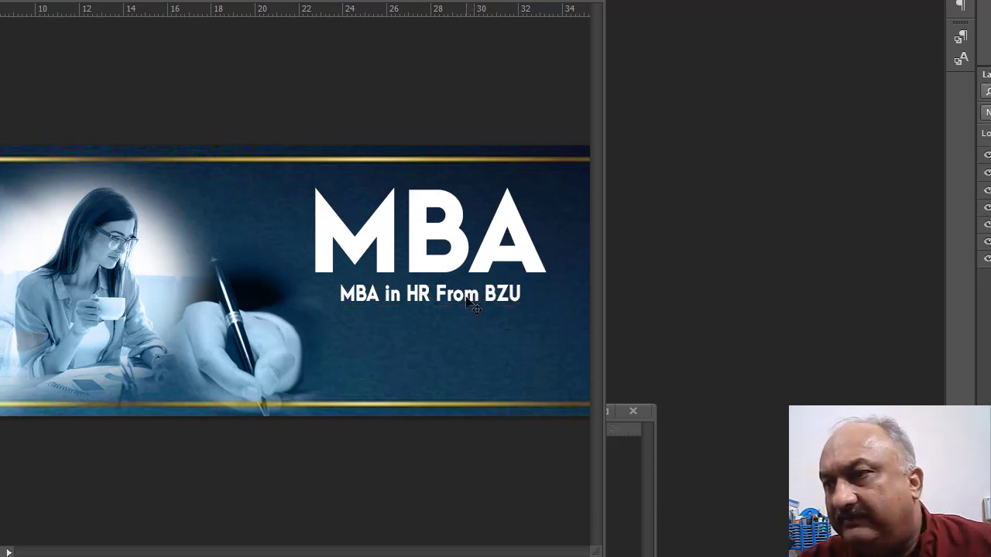
Centre the "MBA in HR From BZU" line under the MBA title and clear away the open source photo and background documents
{"action": "left_click_drag", "start_coordinate": [463, 300], "coordinate": [457, 304]}
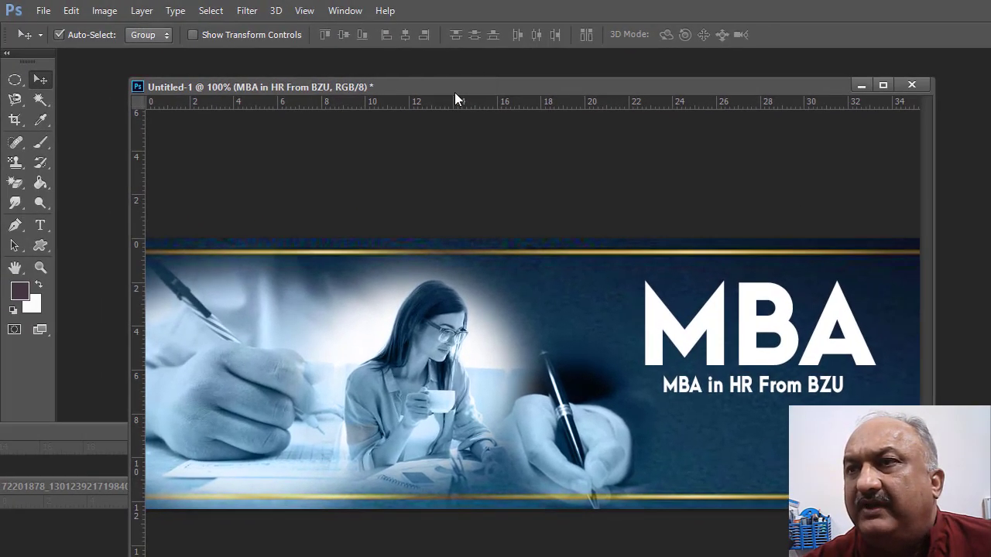
{"action": "left_click_drag", "start_coordinate": [456, 90], "coordinate": [477, 110]}
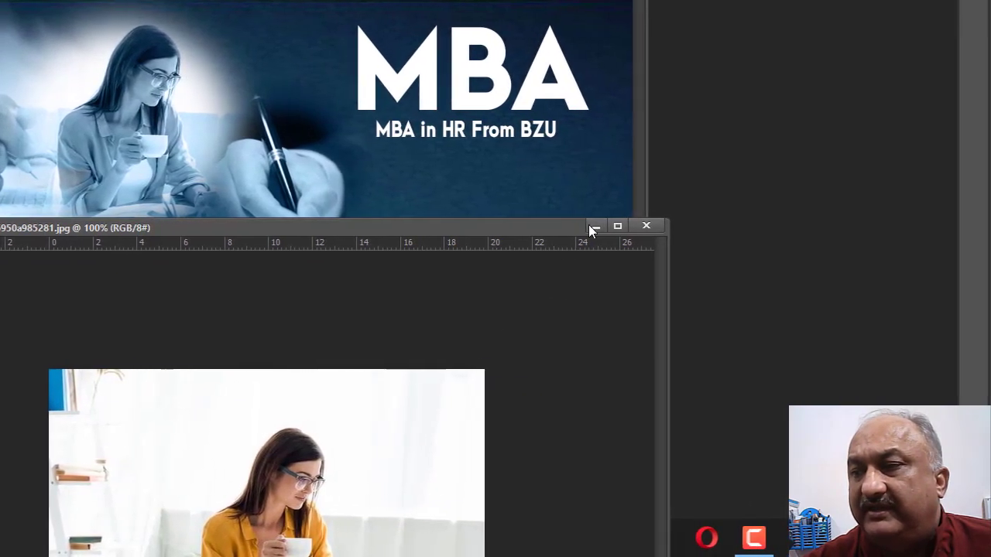
{"action": "left_click_drag", "start_coordinate": [655, 232], "coordinate": [571, 294]}
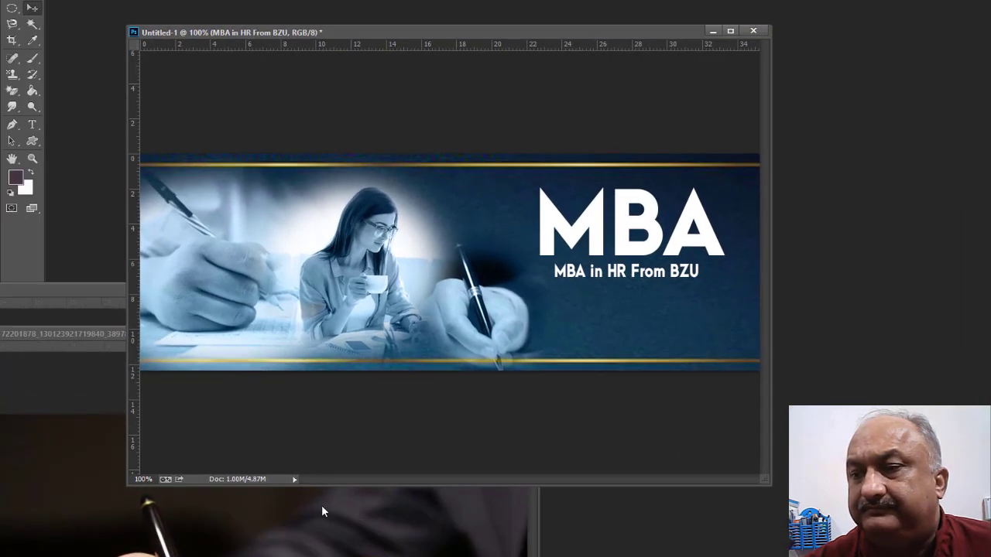
{"action": "left_click", "coordinate": [317, 534]}
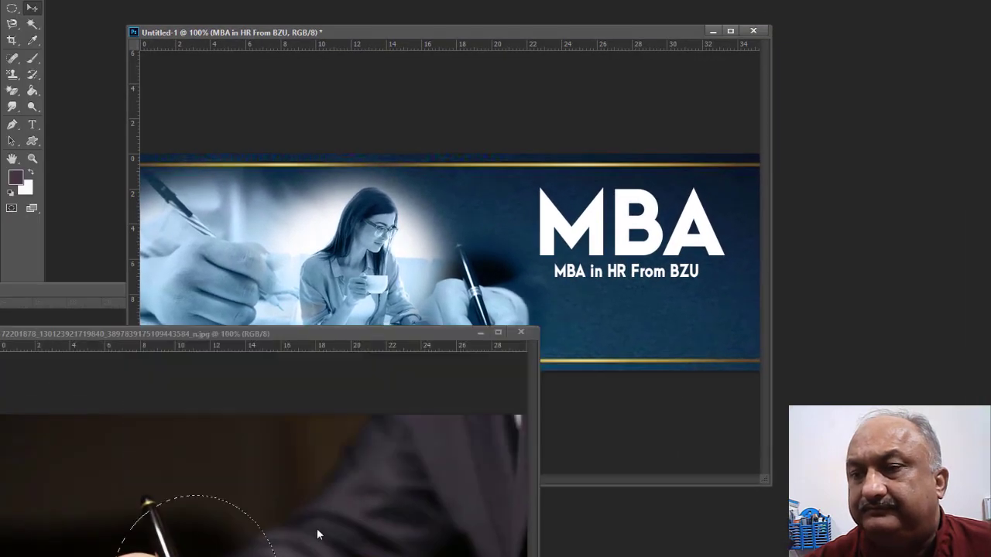
{"action": "left_click", "coordinate": [522, 332]}
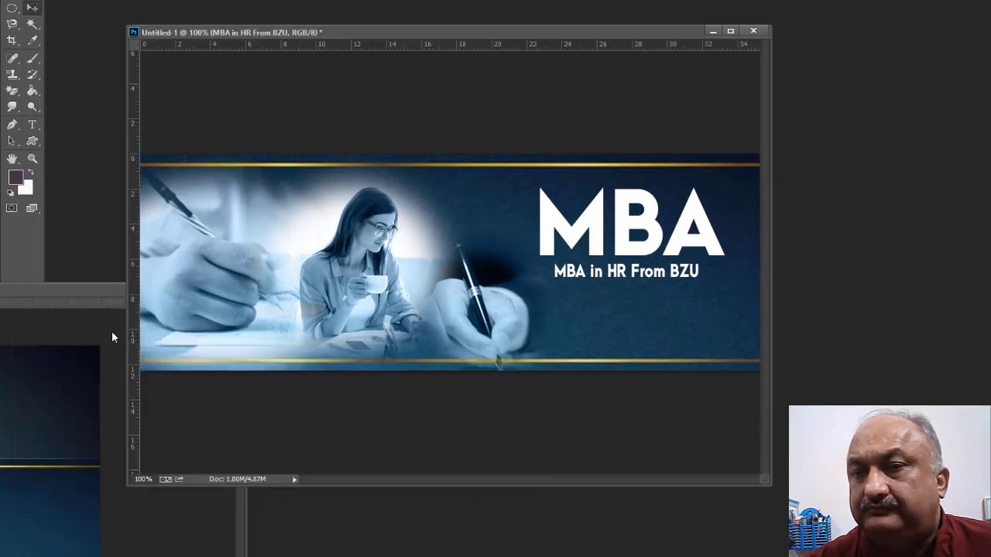
{"action": "left_click", "coordinate": [97, 364]}
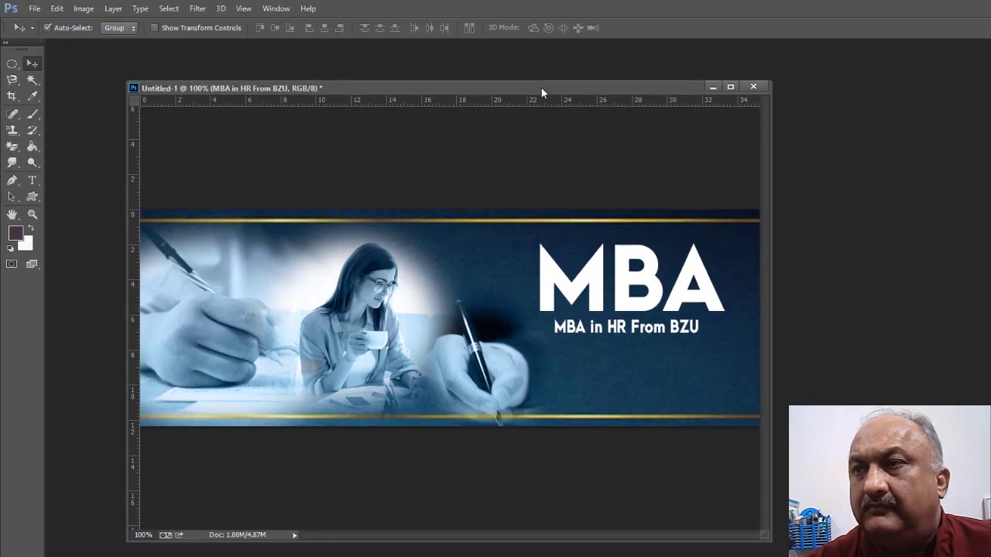
{"action": "left_click_drag", "start_coordinate": [542, 34], "coordinate": [523, 23]}
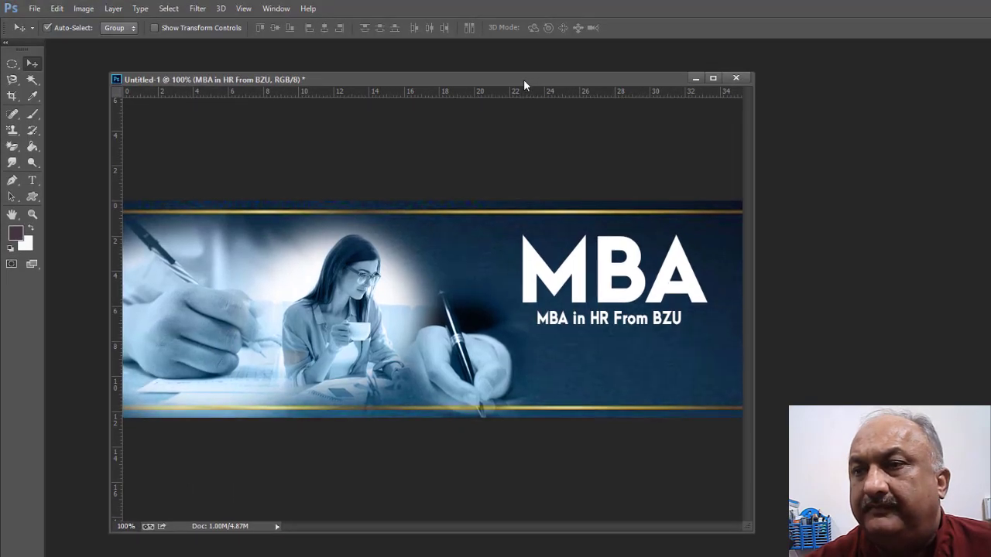
{"action": "left_click_drag", "start_coordinate": [523, 79], "coordinate": [523, 74]}
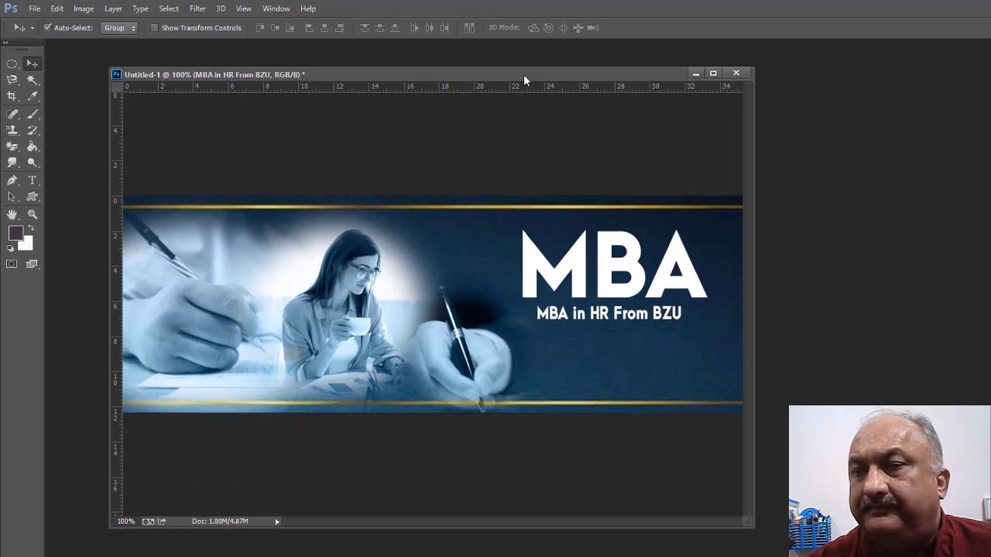
Save the layered banner to the Desktop in Photoshop format as mba.psd
{"action": "left_click", "coordinate": [33, 10]}
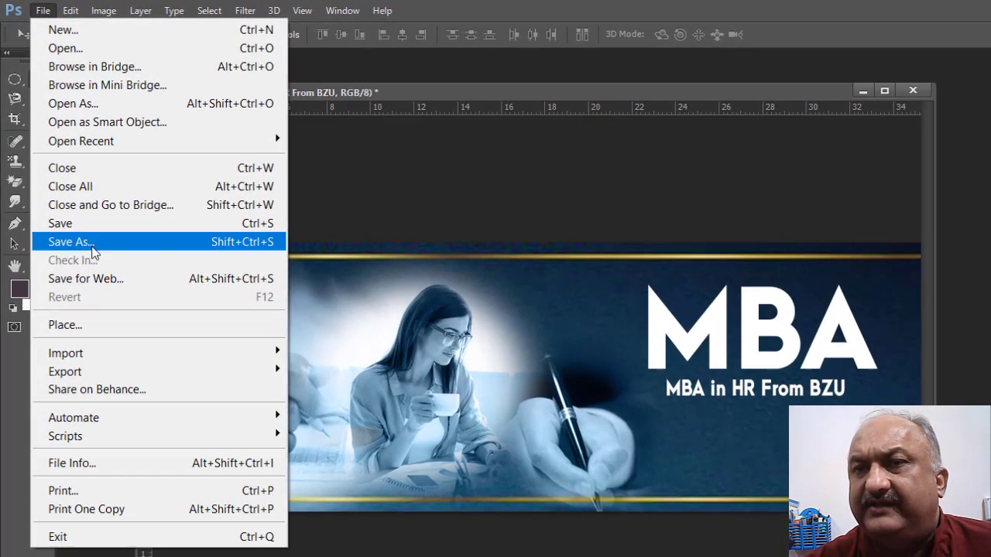
{"action": "left_click", "coordinate": [78, 208]}
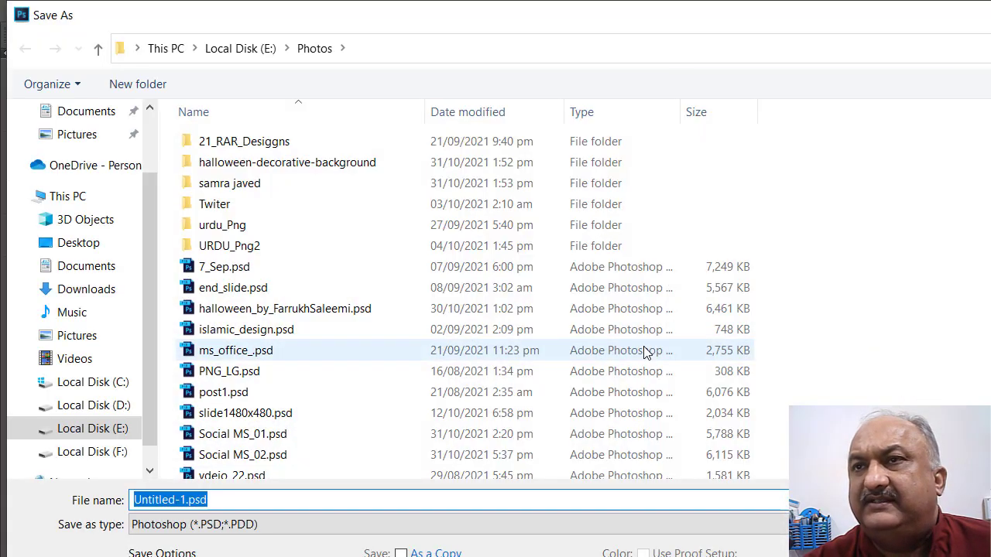
{"action": "left_click", "coordinate": [78, 246]}
{"action": "left_click", "coordinate": [229, 499]}
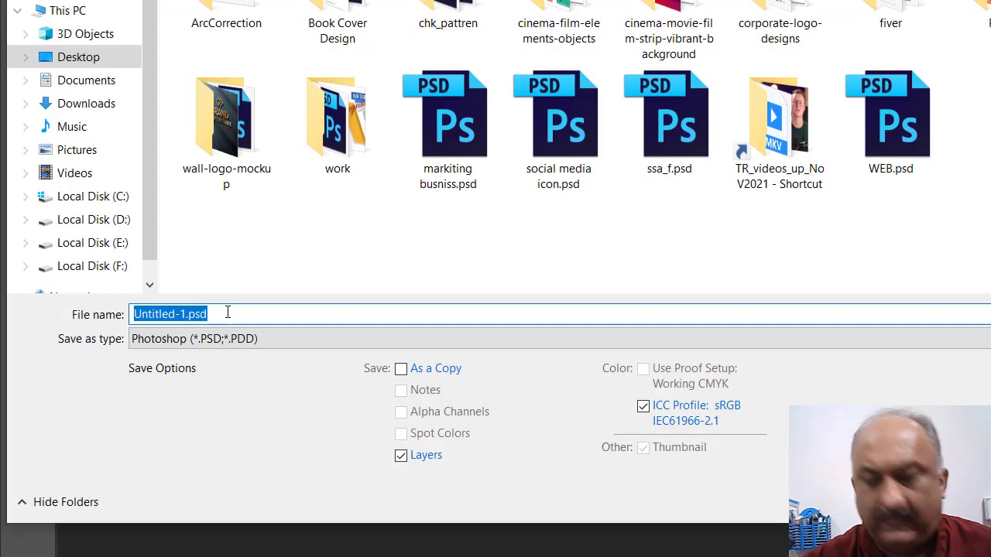
{"action": "type", "text": "mb"}
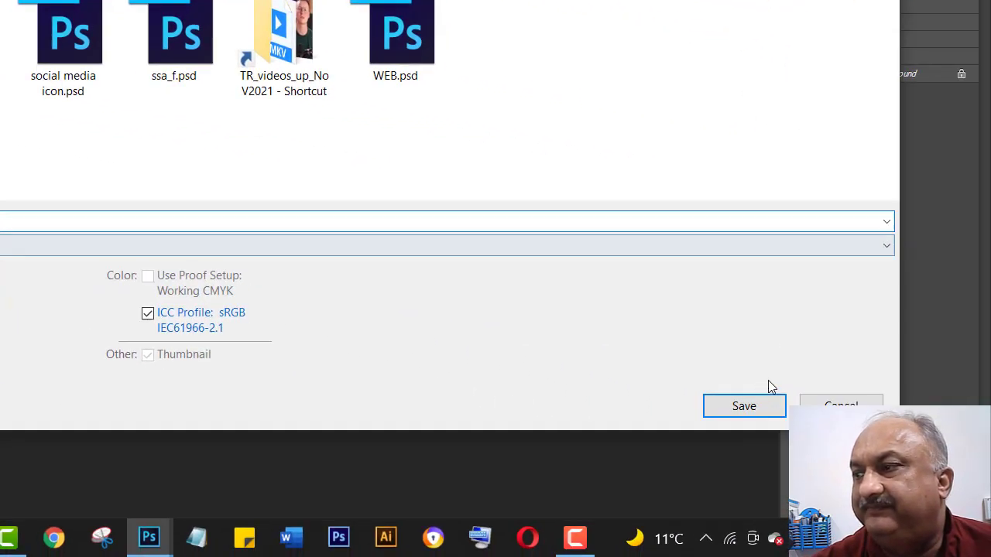
{"action": "left_click", "coordinate": [742, 408]}
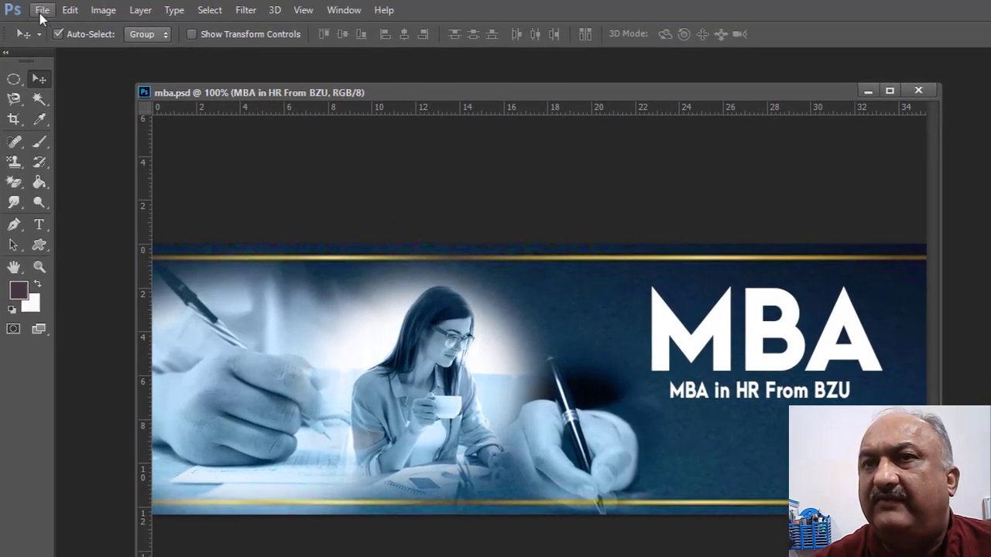
Save a JPEG copy of the banner to the Desktop as mba.jpg with Maximum quality 12 and Baseline ("Standard") format
{"action": "left_click", "coordinate": [41, 12]}
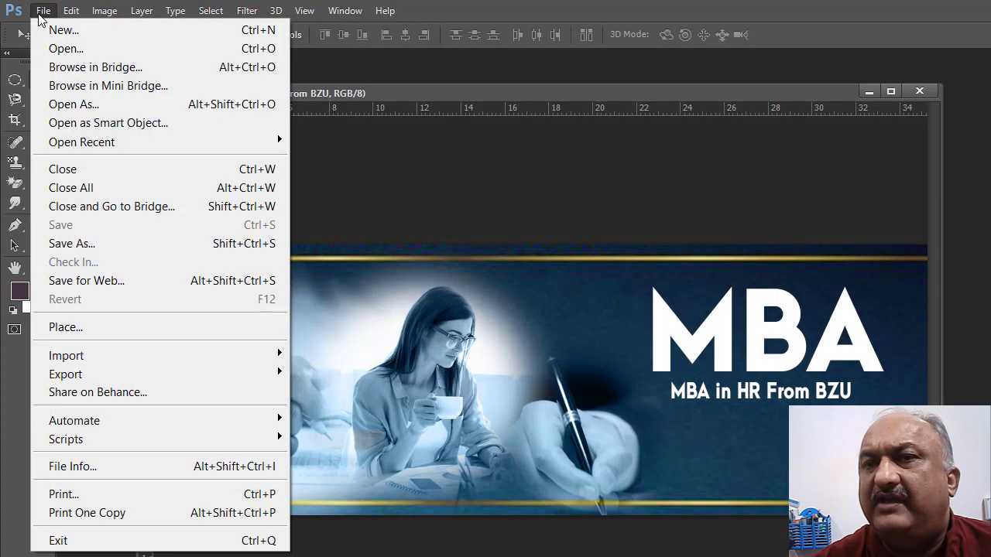
{"action": "left_click", "coordinate": [69, 244]}
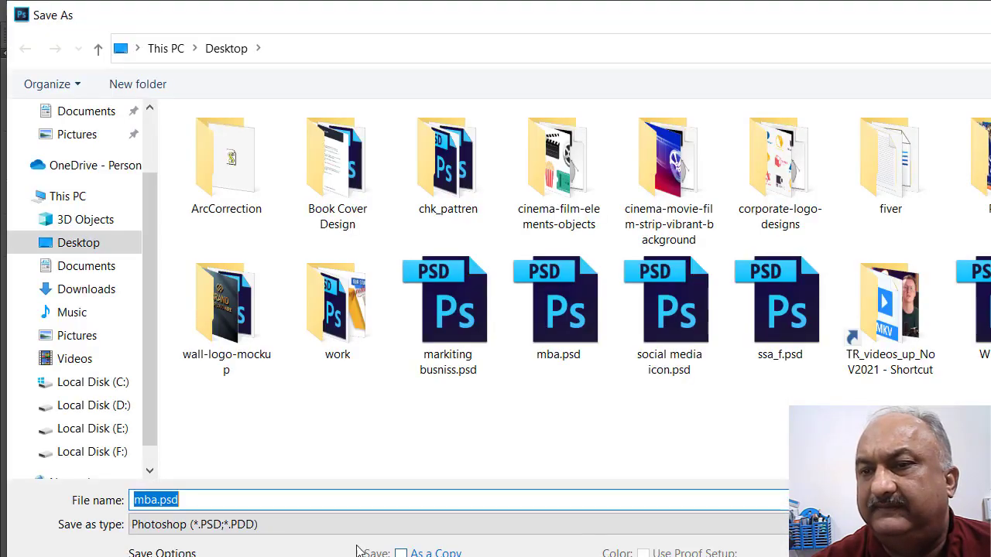
{"action": "left_click", "coordinate": [224, 526]}
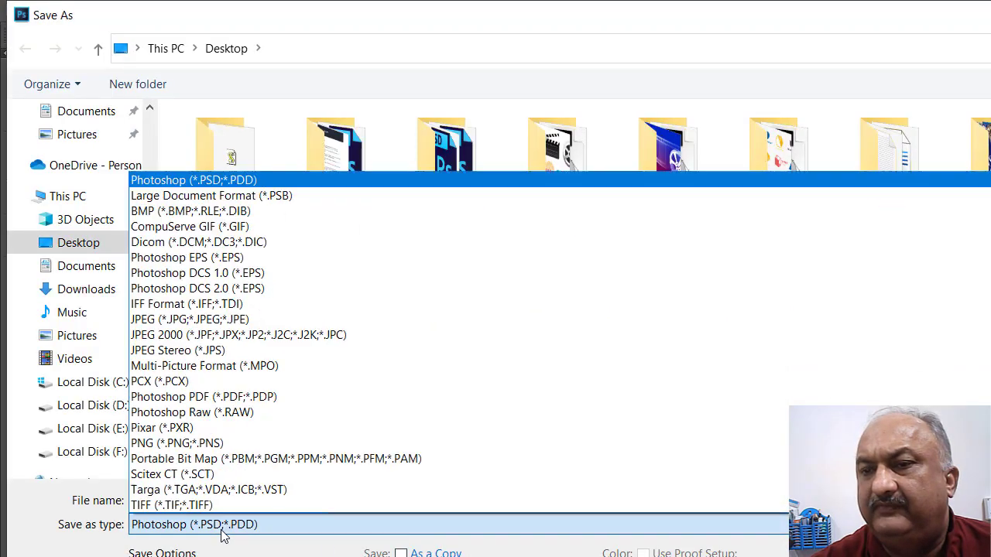
{"action": "left_click", "coordinate": [149, 319]}
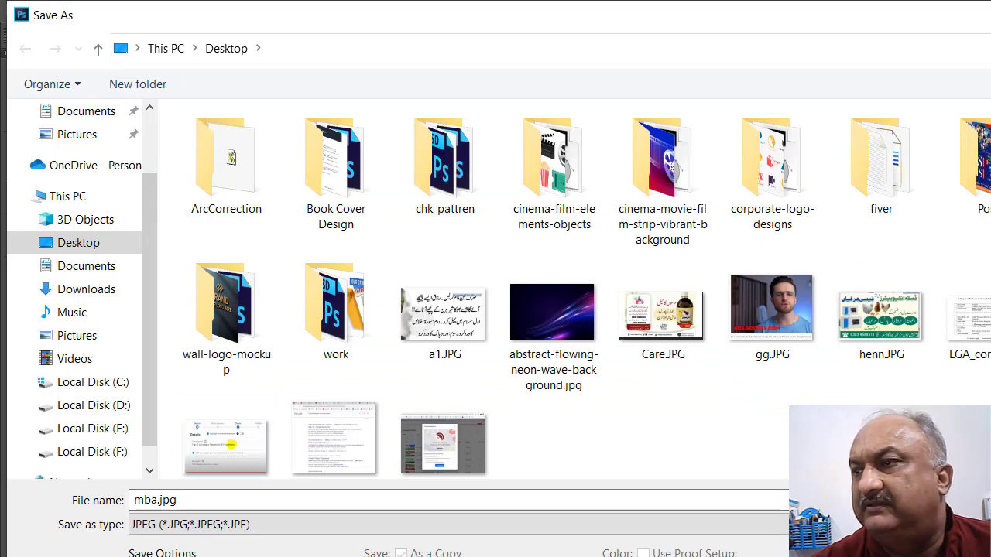
{"action": "key", "text": "Return"}
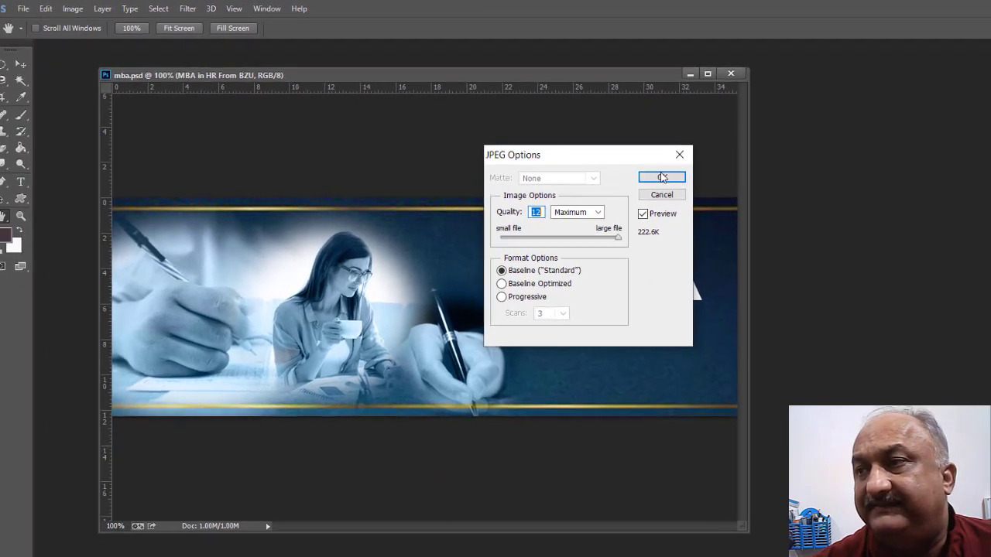
{"action": "left_click", "coordinate": [661, 177]}
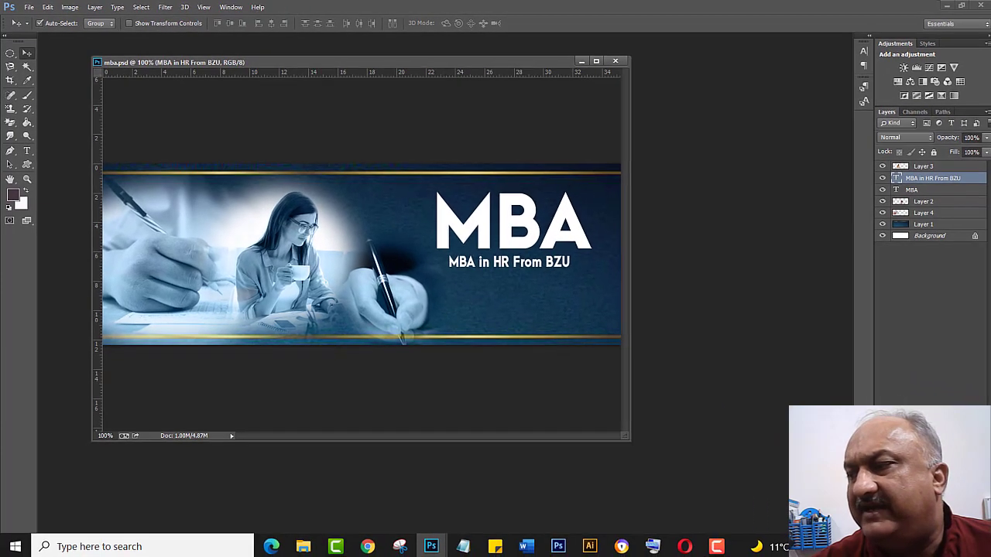
Open the exported mba.jpg from the desktop in Photoshop and float it in a window enlarged to fit the whole banner
{"action": "key", "text": "super+d"}
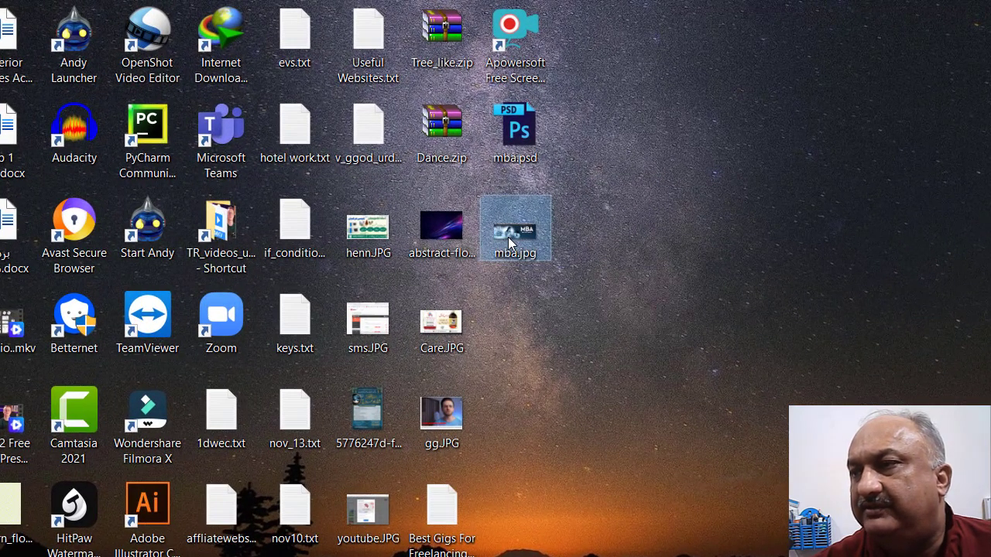
{"action": "left_click_drag", "start_coordinate": [557, 160], "coordinate": [589, 224]}
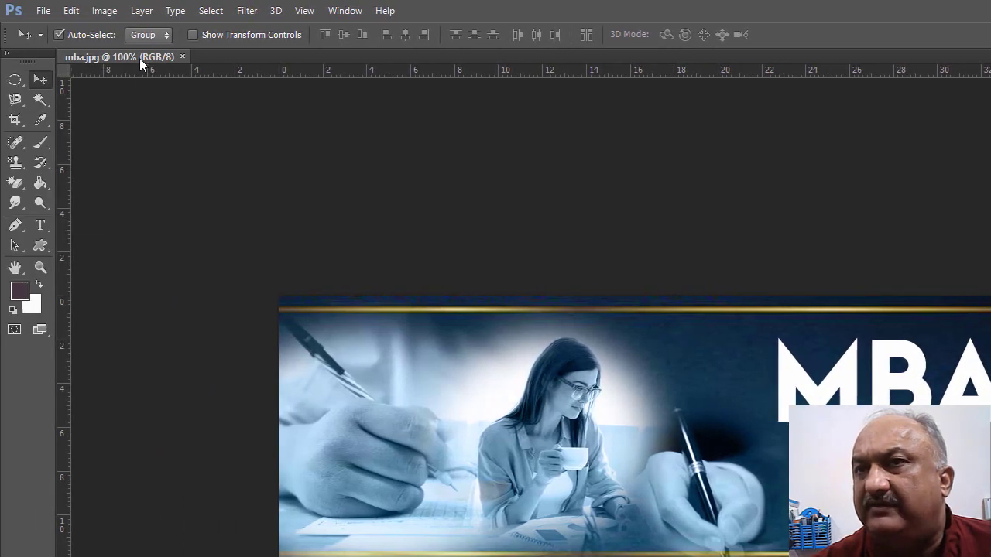
{"action": "left_click_drag", "start_coordinate": [139, 58], "coordinate": [475, 145]}
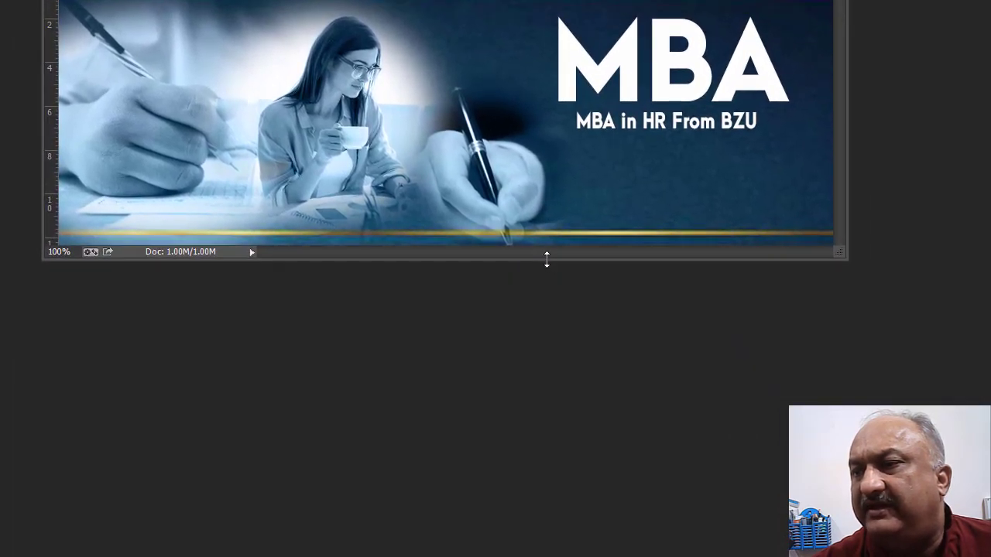
{"action": "left_click_drag", "start_coordinate": [547, 260], "coordinate": [551, 308]}
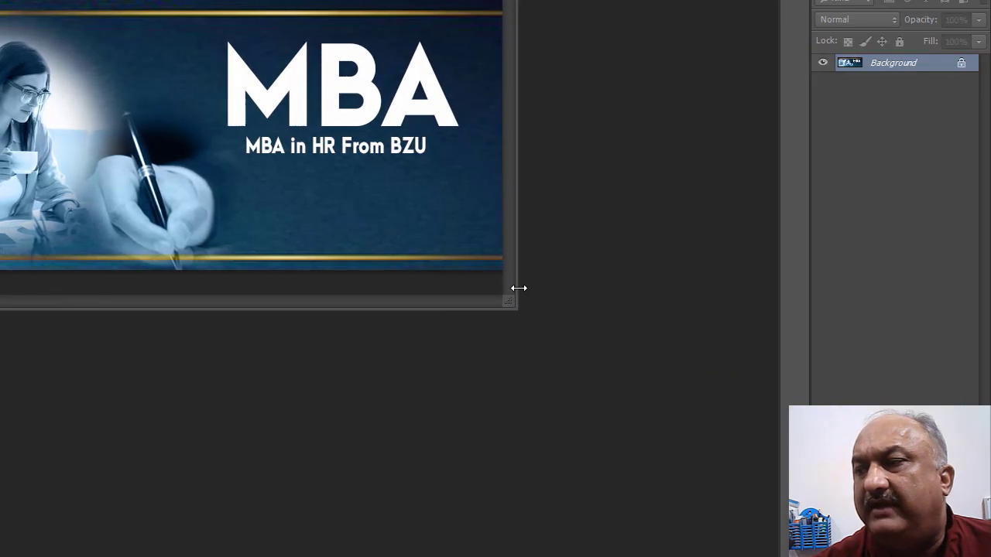
{"action": "left_click_drag", "start_coordinate": [516, 288], "coordinate": [596, 288]}
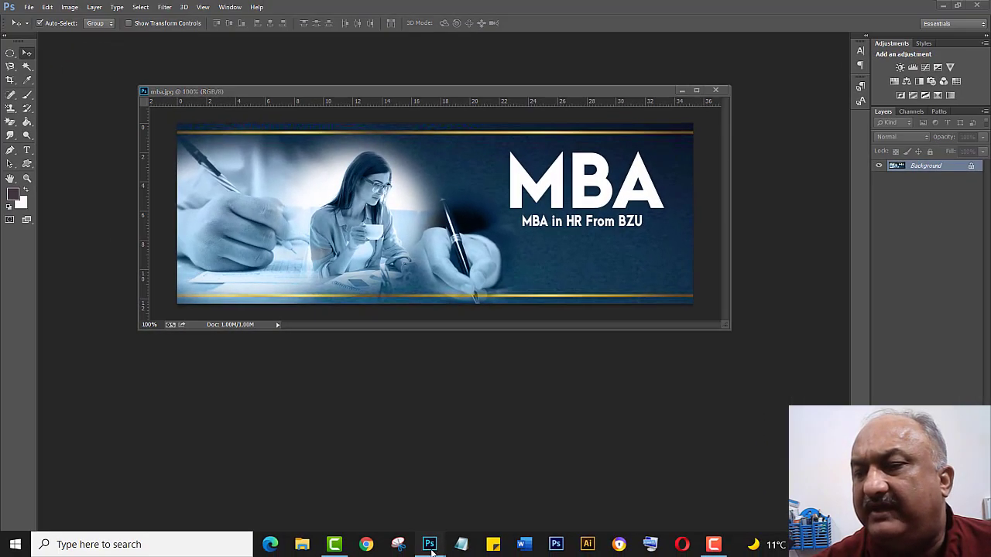
In mba.psd, move the "MBA in HR From BZU" line down near the lower gold line and the MBA title down just above it
{"action": "mouse_move", "coordinate": [367, 556]}
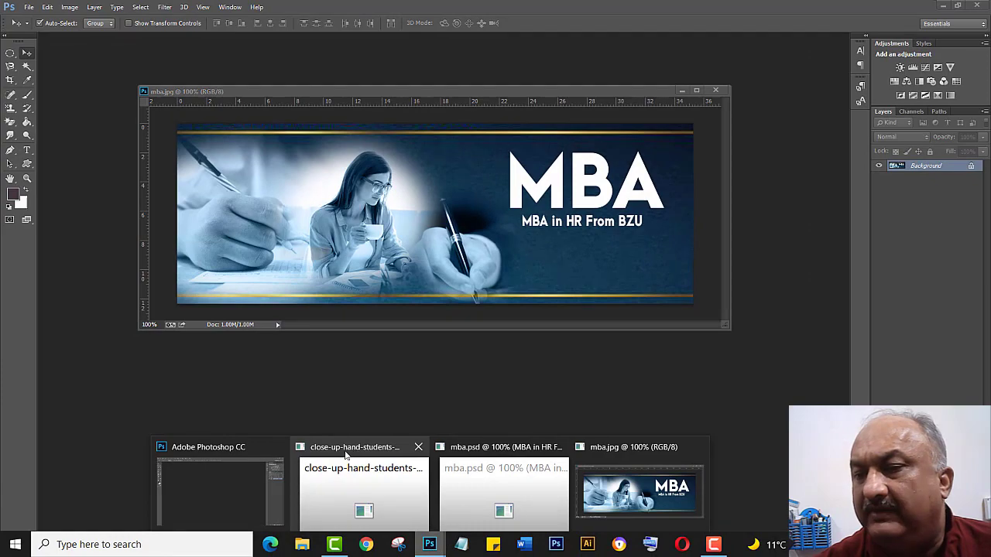
{"action": "left_click", "coordinate": [468, 467]}
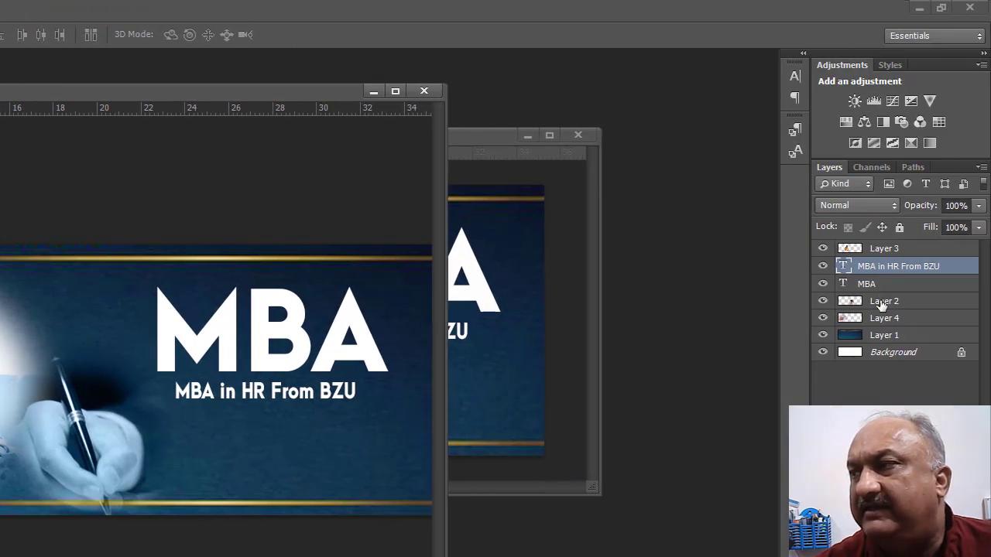
{"action": "left_click", "coordinate": [881, 304]}
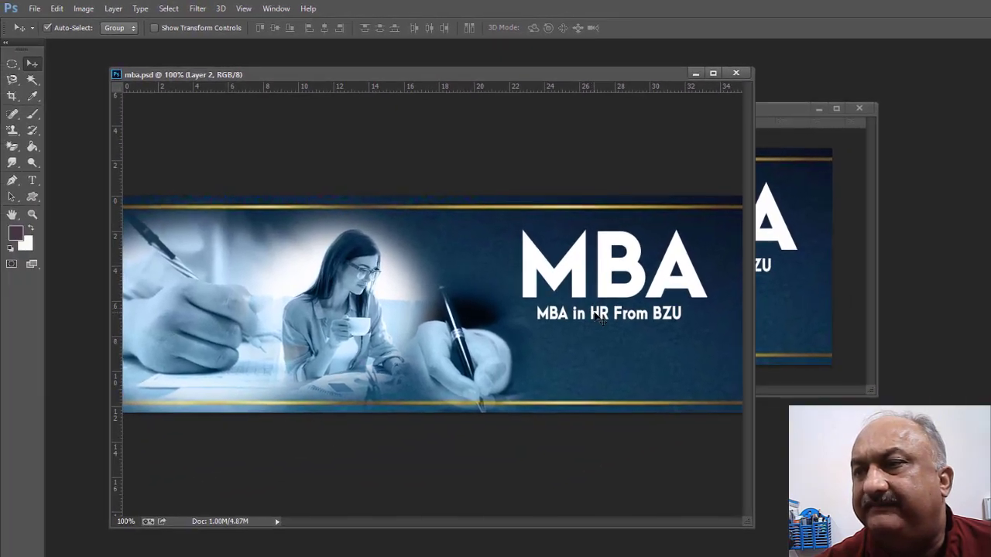
{"action": "left_click_drag", "start_coordinate": [591, 319], "coordinate": [600, 376]}
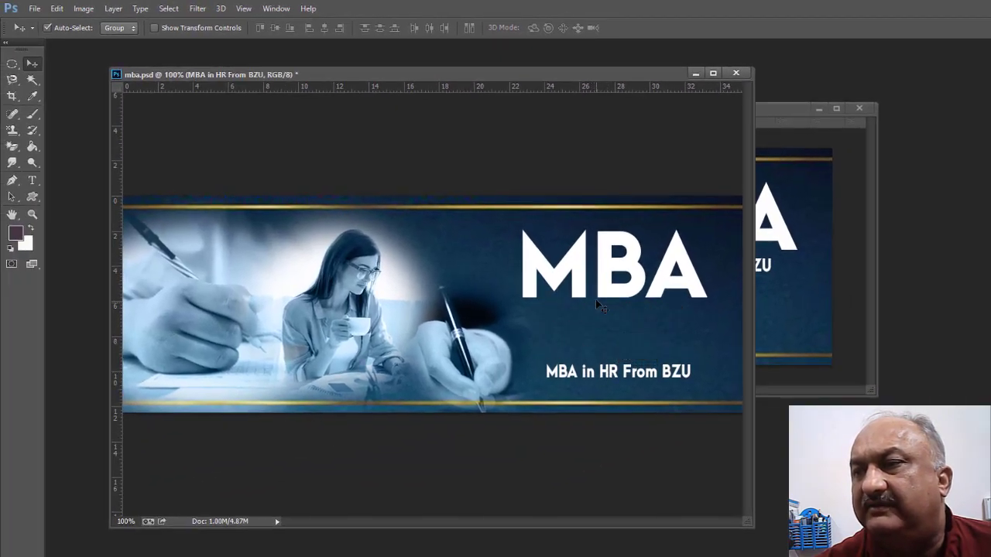
{"action": "left_click_drag", "start_coordinate": [611, 300], "coordinate": [581, 334]}
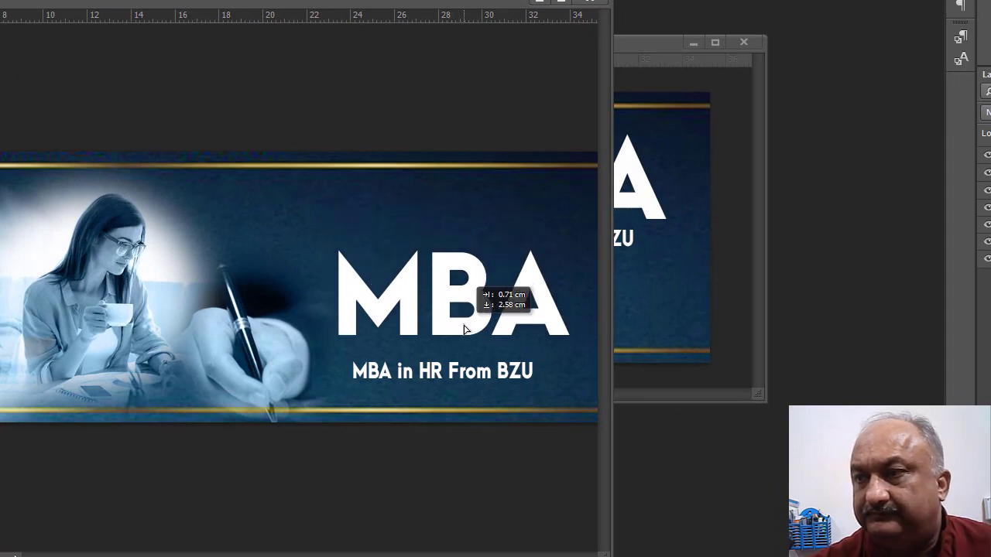
{"action": "left_click_drag", "start_coordinate": [464, 328], "coordinate": [461, 339]}
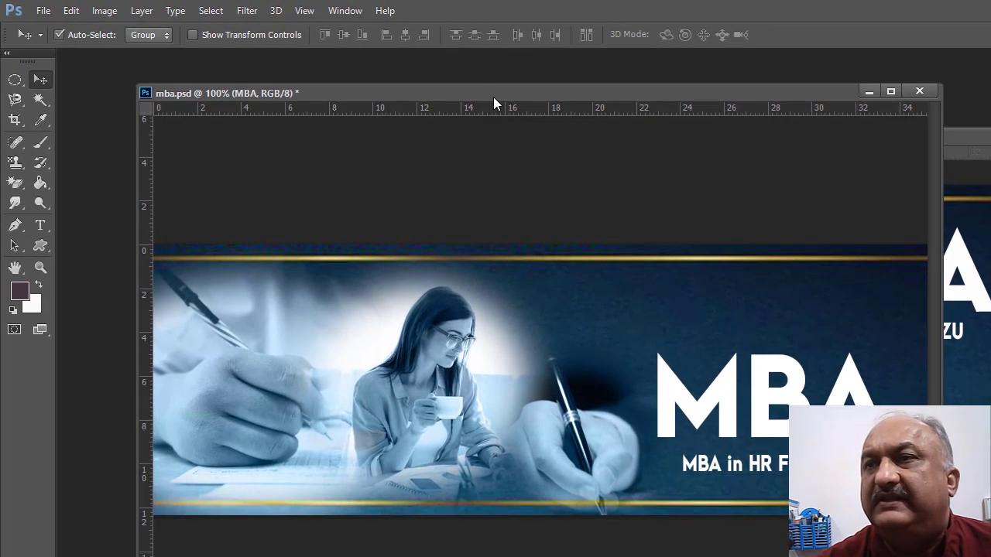
{"action": "left_click_drag", "start_coordinate": [489, 96], "coordinate": [497, 193]}
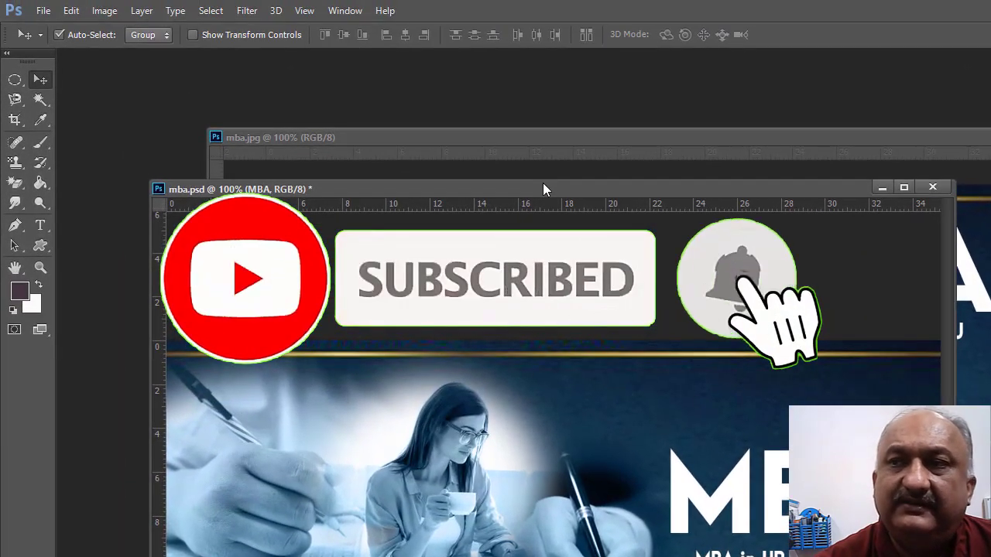
{"action": "left_click_drag", "start_coordinate": [502, 131], "coordinate": [480, 108]}
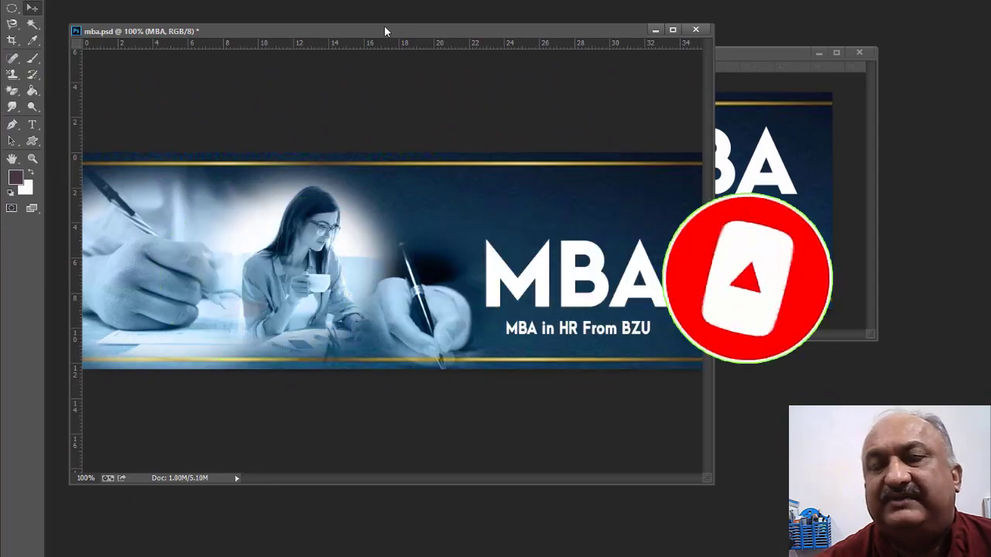